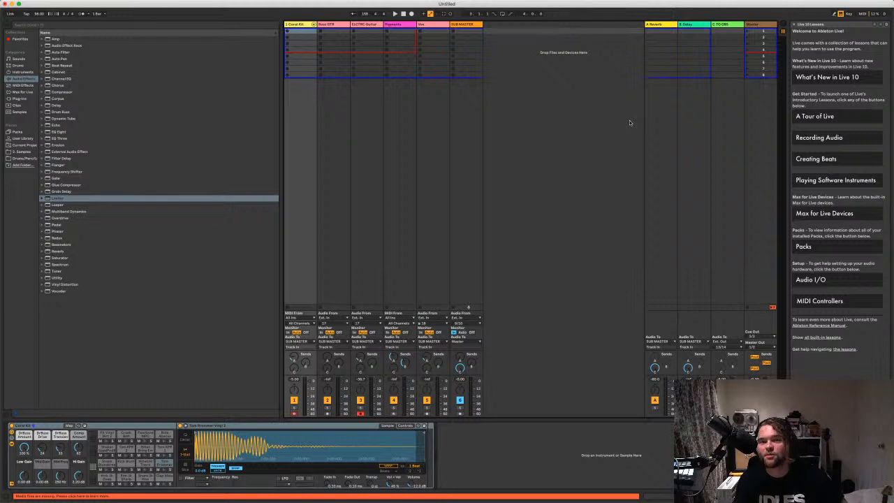
# Step: Duplicate the Pigments track twice to make three Pigments tracks, with the first one selected
pyautogui.click(404, 26)
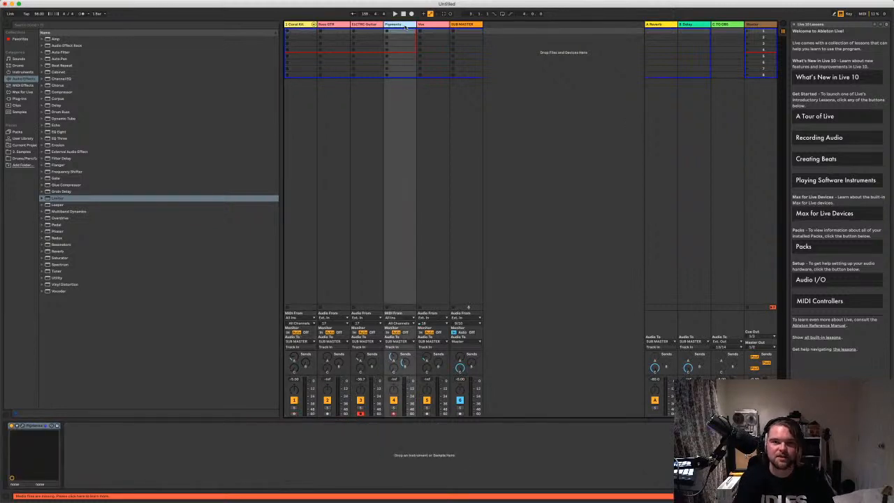
pyautogui.press('super+d')
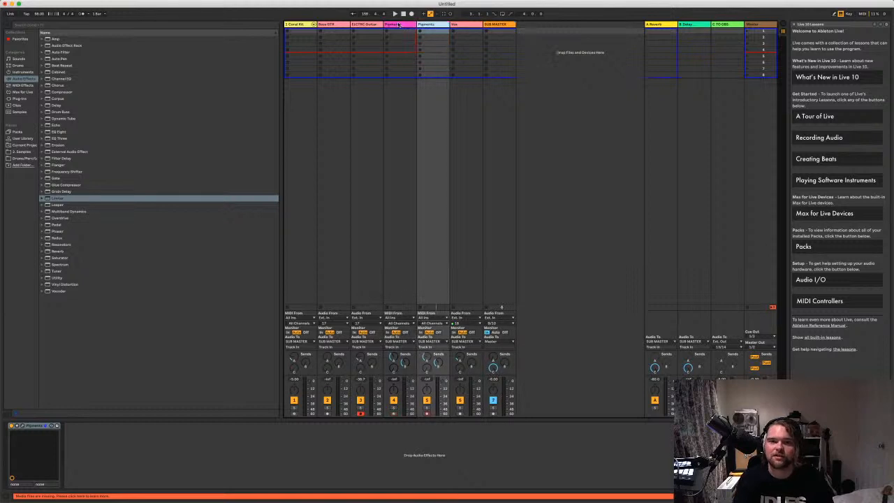
pyautogui.press('super+d')
pyautogui.click(407, 26)
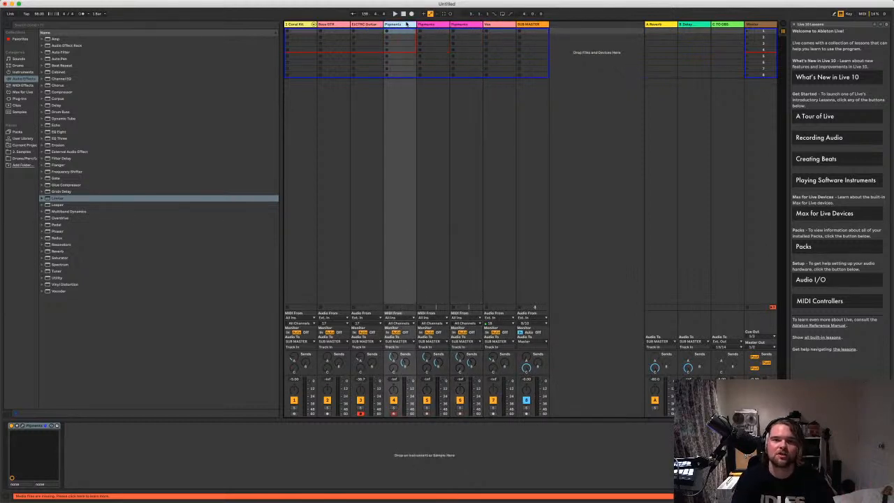
pyautogui.click(427, 28)
pyautogui.click(452, 26)
pyautogui.click(437, 27)
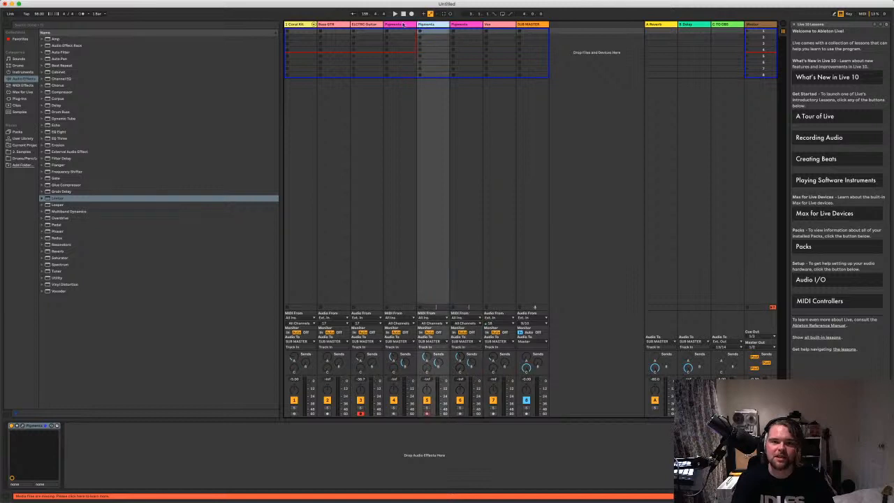
pyautogui.click(384, 66)
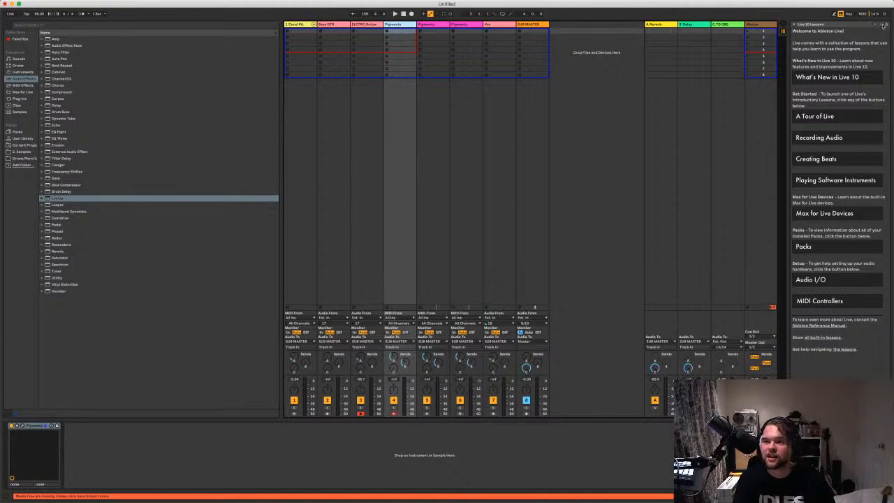
# Step: Close the built-in lessons help view and keep the first Pigments track selected
pyautogui.click(793, 24)
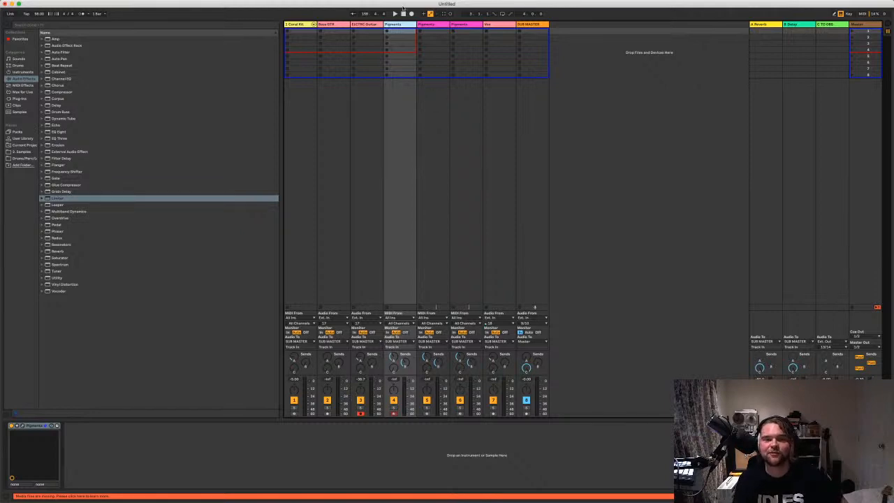
pyautogui.click(426, 24)
pyautogui.click(385, 83)
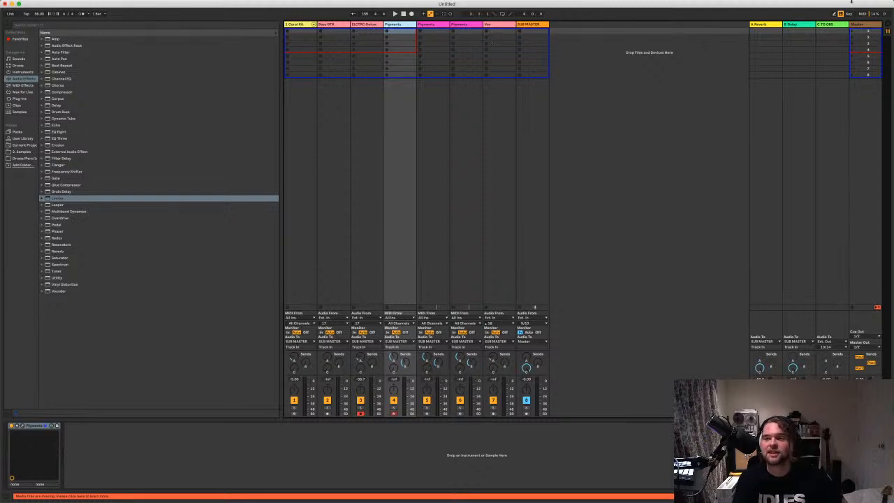
# Step: Bring up the 20:00 countdown timer, start it, and move it lower over the session's empty area
pyautogui.moveTo(854, 3)
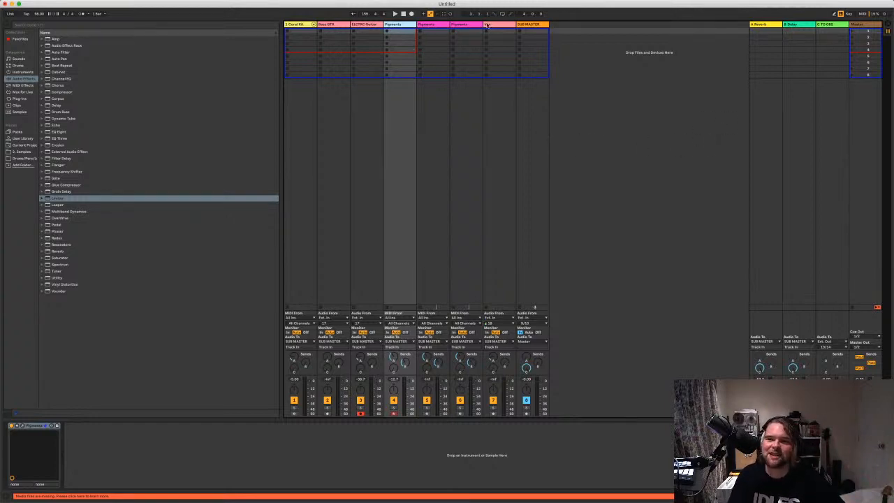
pyautogui.moveTo(784, 2)
pyautogui.click(736, 4)
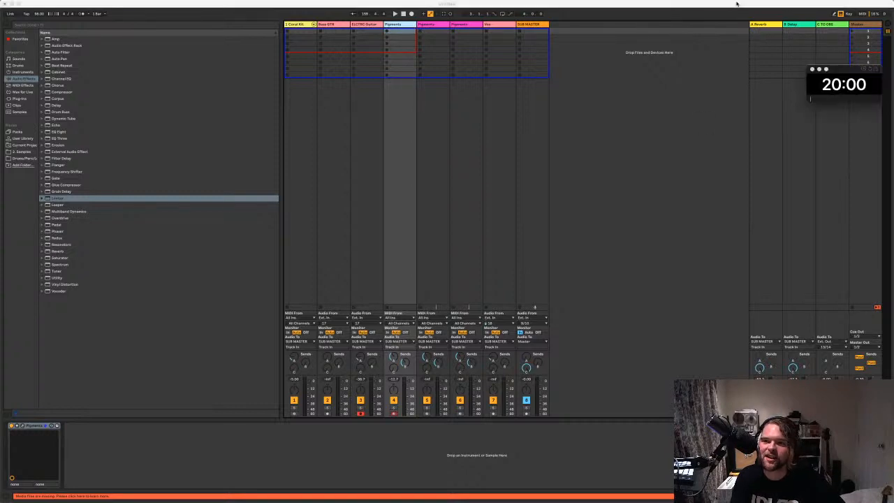
pyautogui.click(863, 69)
pyautogui.moveTo(875, 70); pyautogui.dragTo(882, 201)
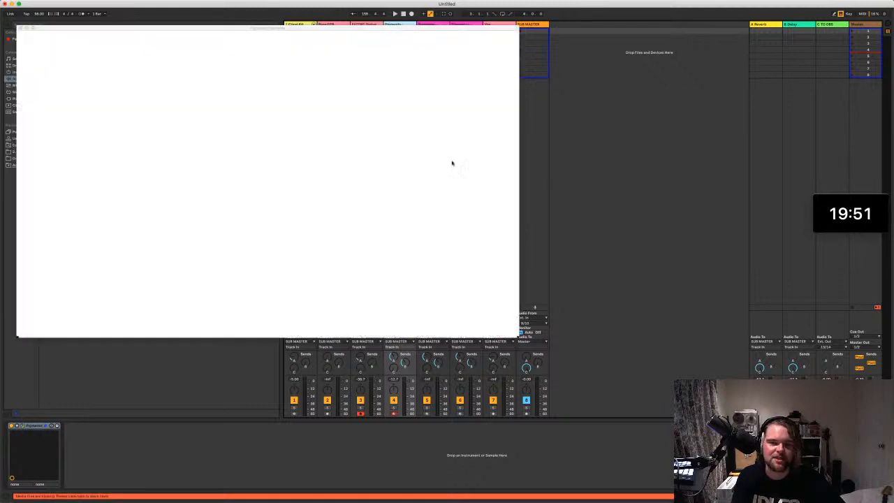
# Step: Load Pho Soup Kit.adg from the Drums library onto the first track in place of its current drum kit
pyautogui.click(453, 162)
pyautogui.click(298, 26)
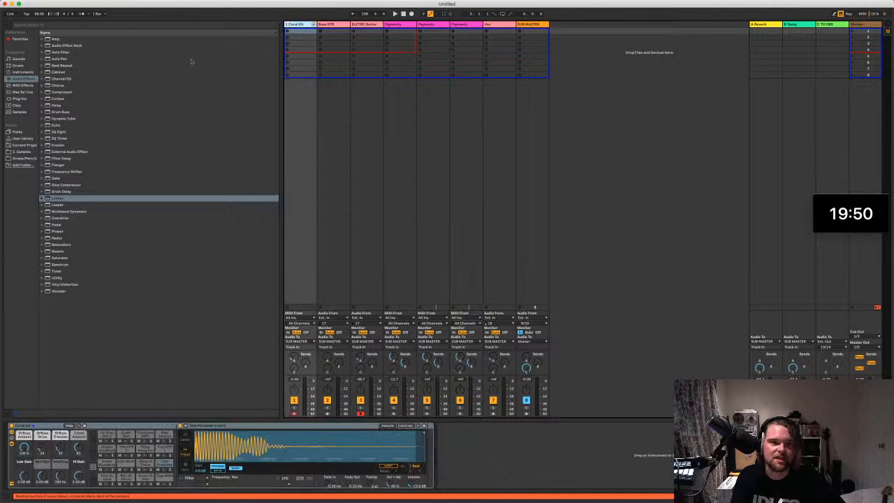
pyautogui.click(18, 65)
pyautogui.scroll(-5, 175, 202)
pyautogui.click(91, 301)
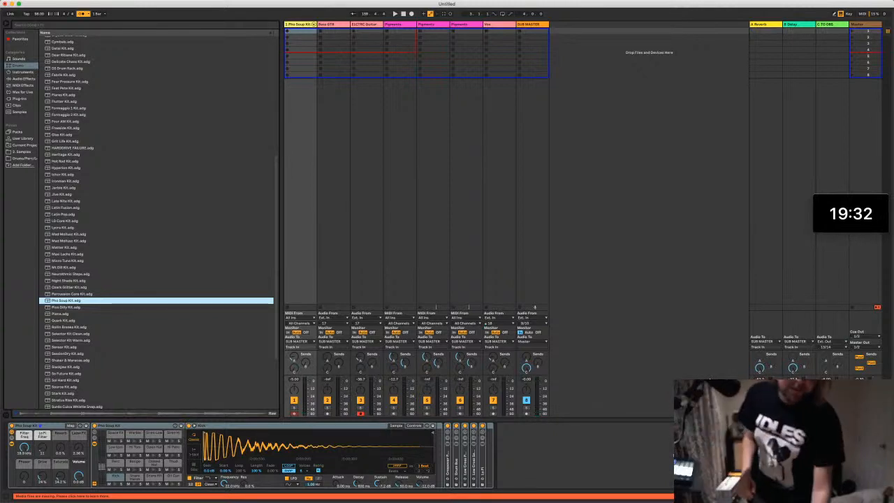
# Step: Switch to OBS Studio and stop the playback of the drum clip
pyautogui.press('super+Tab')
pyautogui.press('super+Tab')
pyautogui.press('super+Tab')
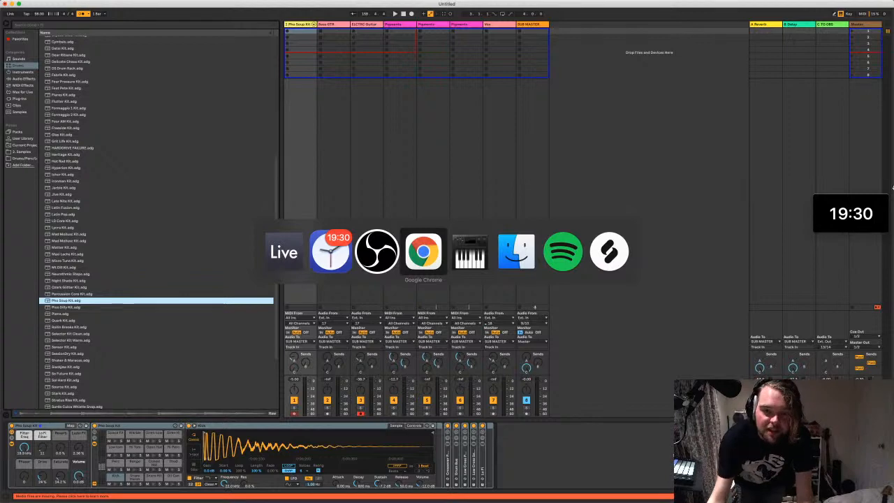
pyautogui.press('super+Tab')
pyautogui.press('super+Tab')
pyautogui.press('super+Tab')
pyautogui.press('super+Tab')
pyautogui.press('super+Tab')
pyautogui.press('super+Tab')
pyautogui.press('super+Tab')
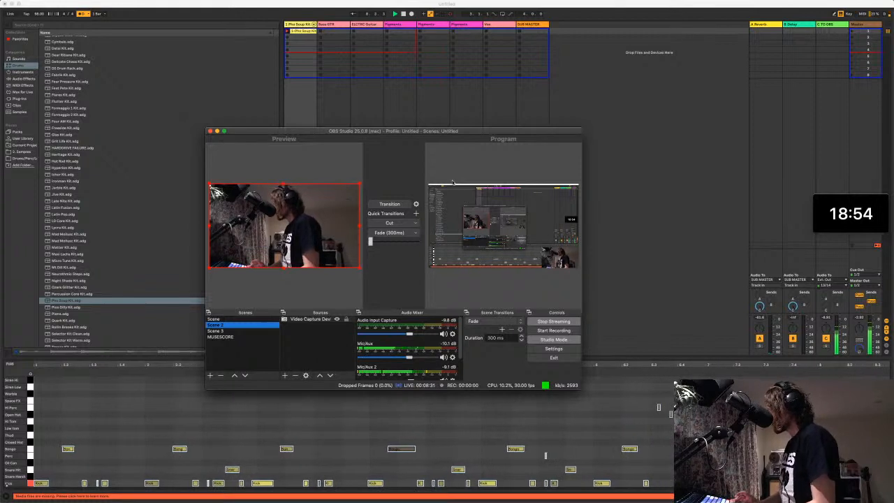
pyautogui.press('space')
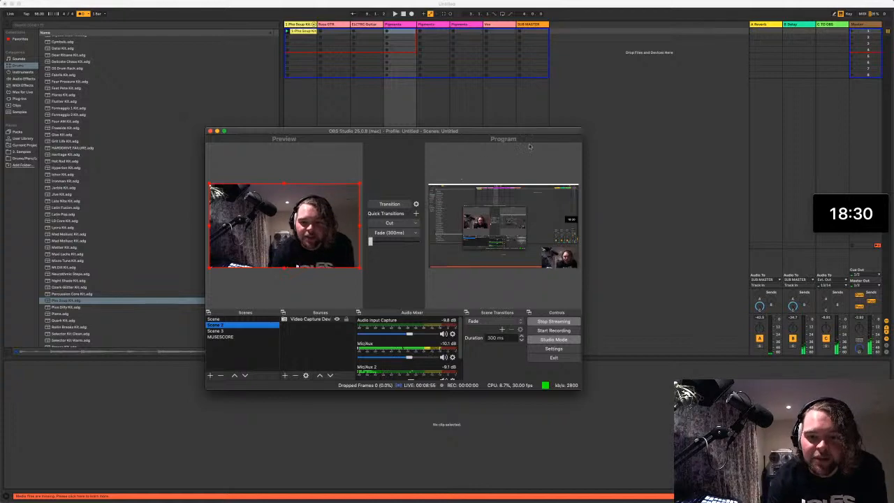
# Step: Switch to Google Chrome and check the YouTube Studio live streaming page
pyautogui.press('super+Tab')
pyautogui.press('super+Tab')
pyautogui.press('super+Tab')
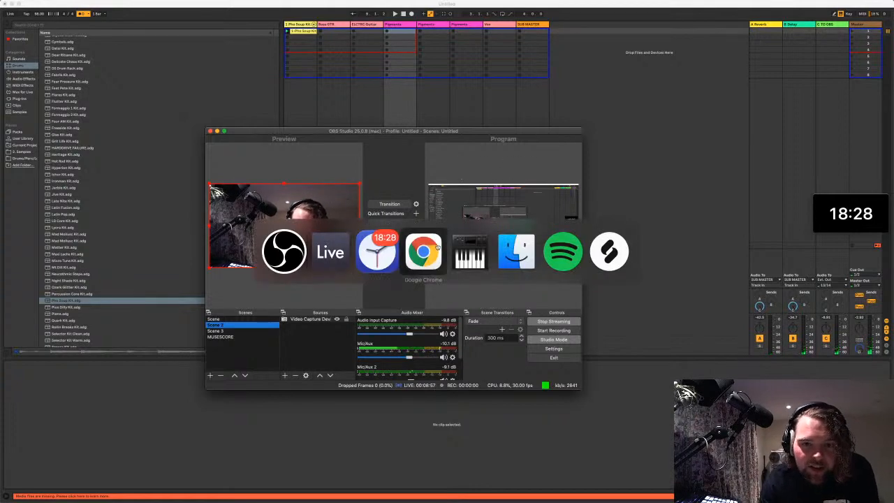
pyautogui.press('super+Tab')
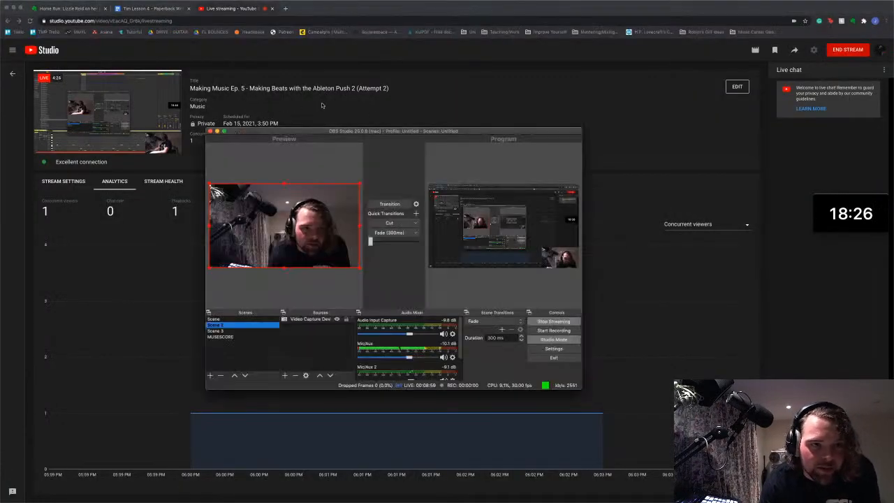
pyautogui.moveTo(1, 248)
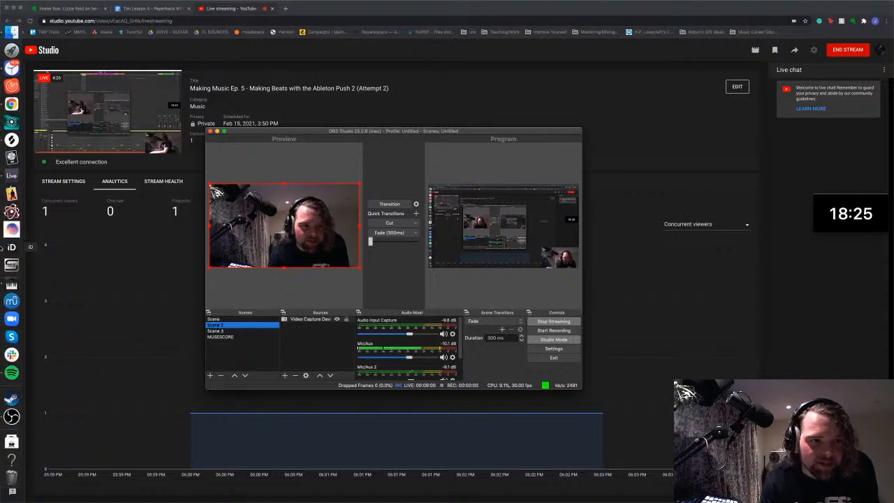
pyautogui.click(11, 104)
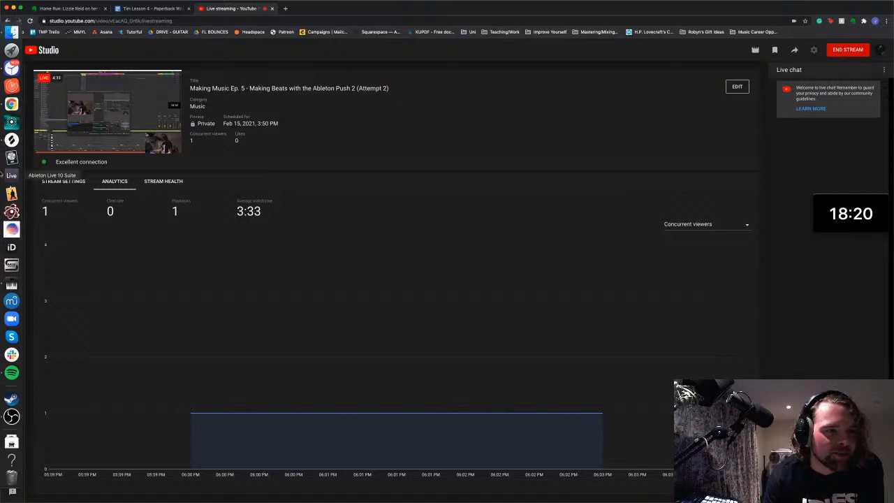
# Step: Switch back to Ableton Live, close the Pigments plug-in window and select the first Pigments track
pyautogui.click(11, 175)
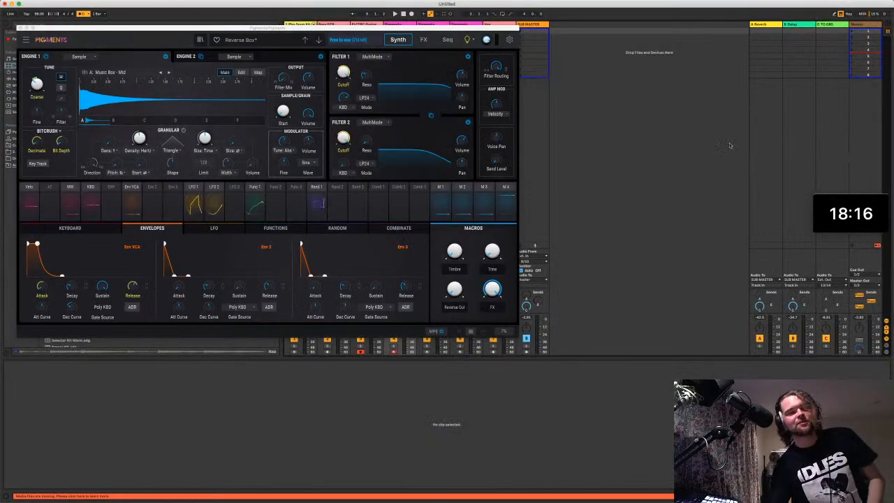
pyautogui.click(21, 28)
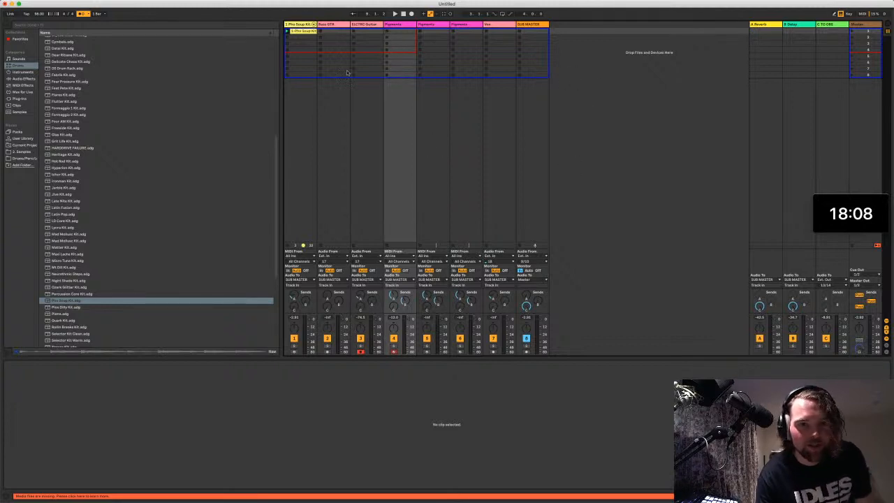
pyautogui.click(335, 25)
pyautogui.click(400, 26)
pyautogui.click(393, 32)
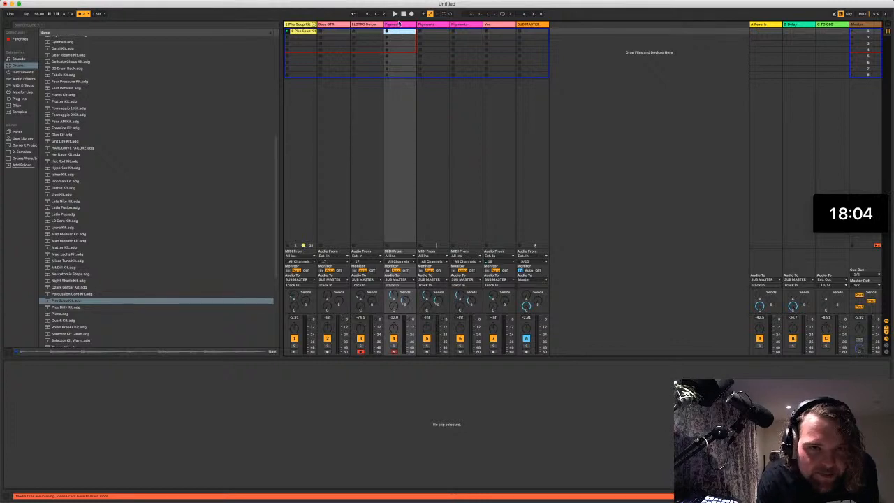
pyautogui.click(399, 24)
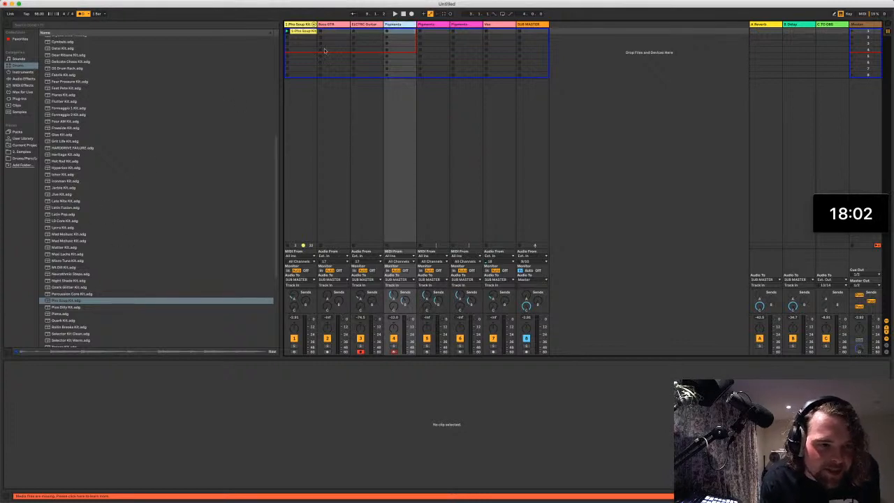
# Step: Open the Pigments synth on the first Pigments track and load the Kalimbox preset from the Keys category
pyautogui.doubleClick(408, 26)
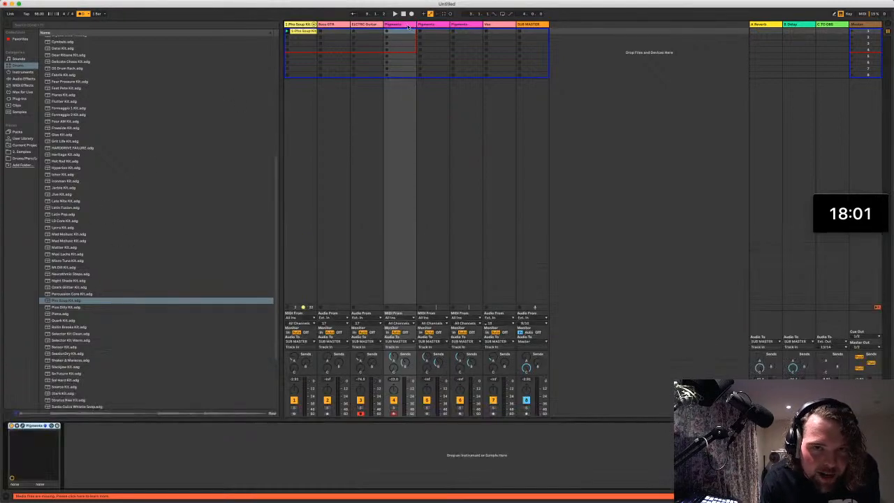
pyautogui.click(22, 426)
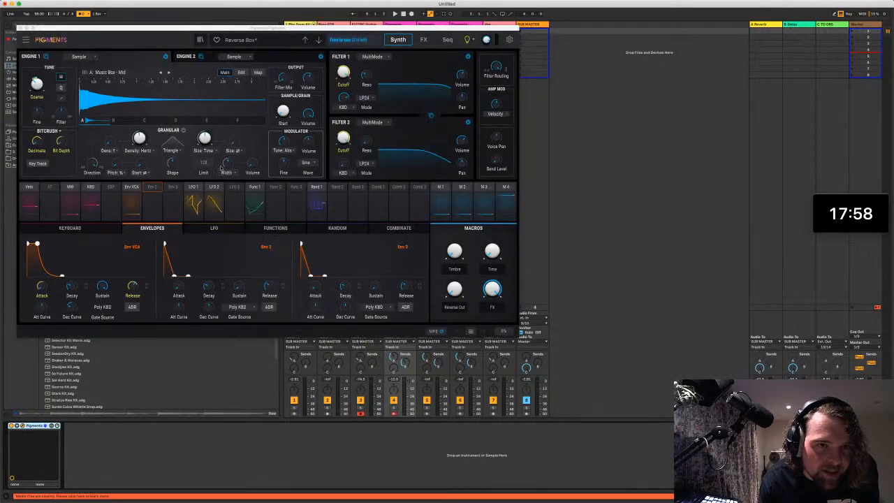
pyautogui.click(267, 43)
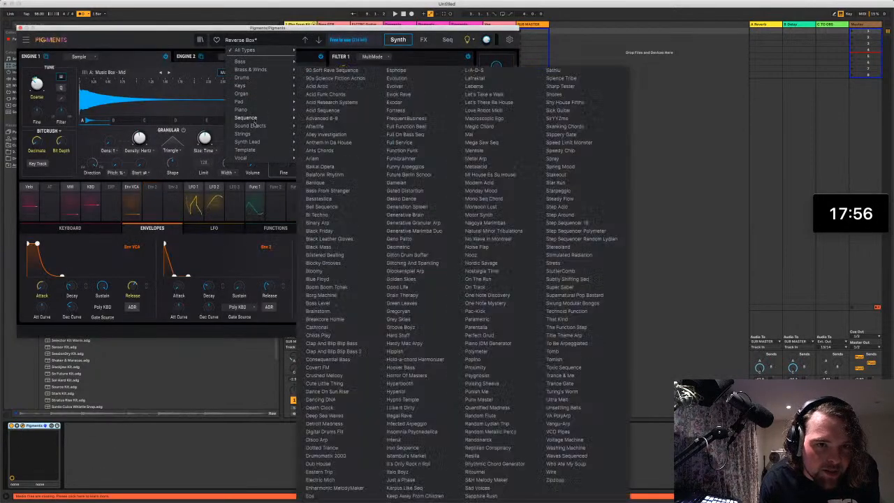
pyautogui.moveTo(251, 141)
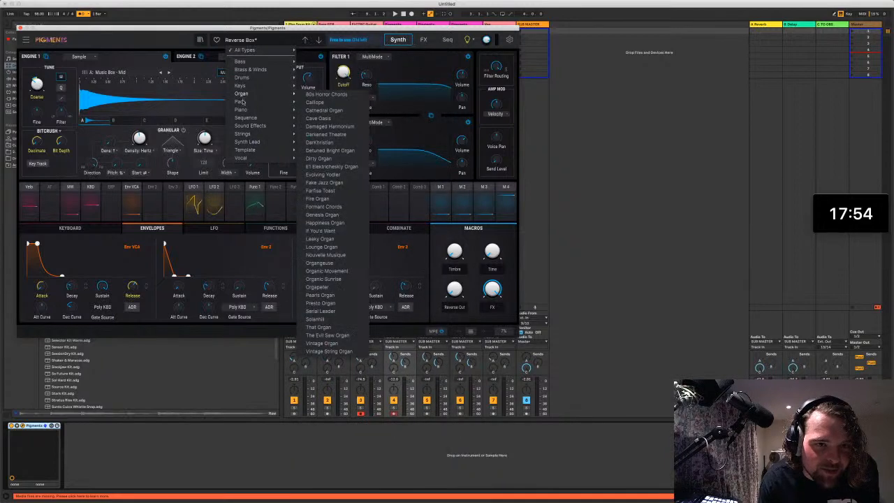
pyautogui.moveTo(248, 78)
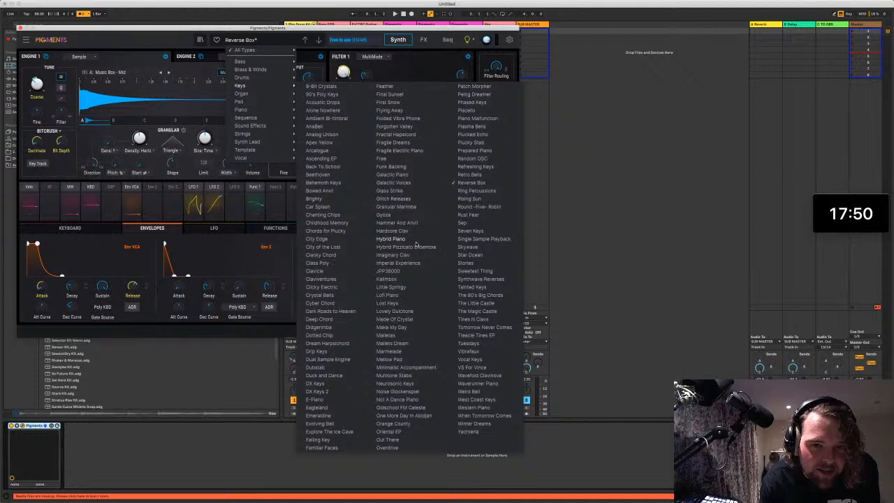
pyautogui.click(386, 278)
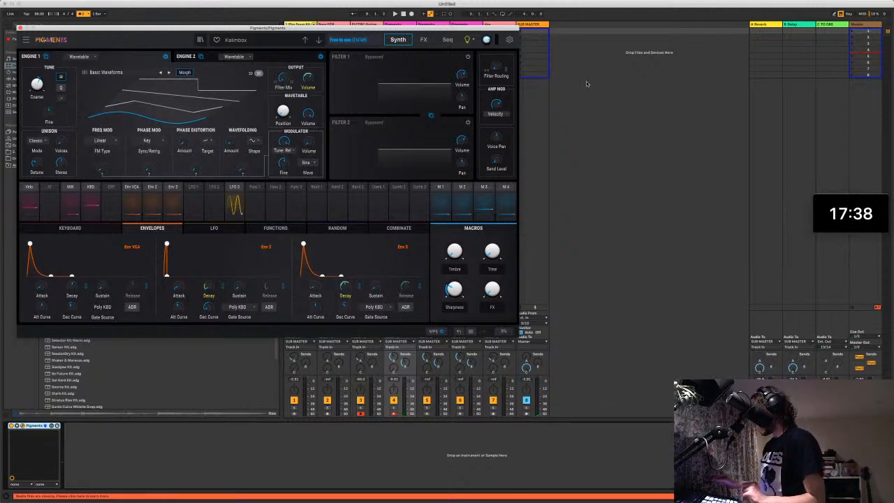
# Step: Record a clip in the first Pigments track's first slot and replace the drum clip with a newly recorded one
pyautogui.press('Return')
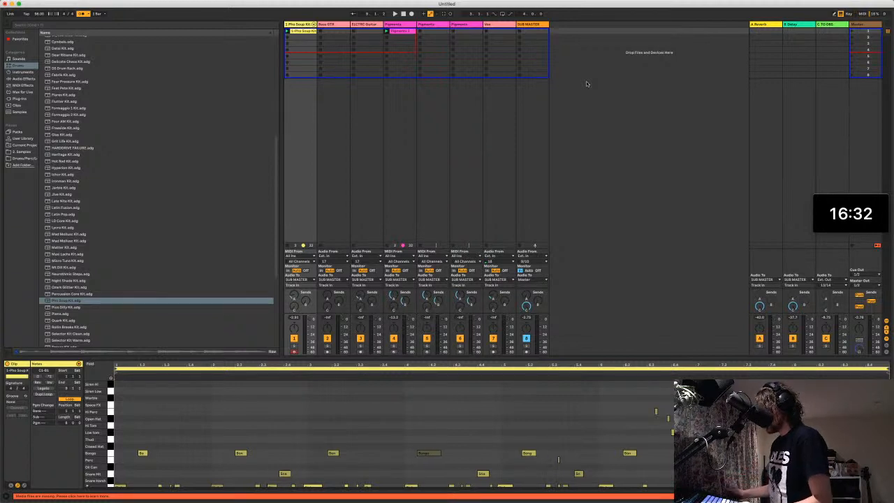
pyautogui.press('space')
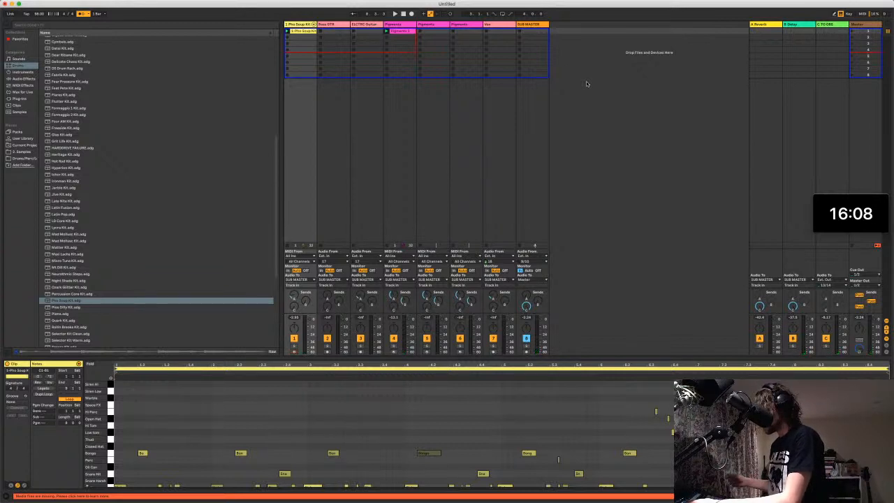
pyautogui.click(586, 84)
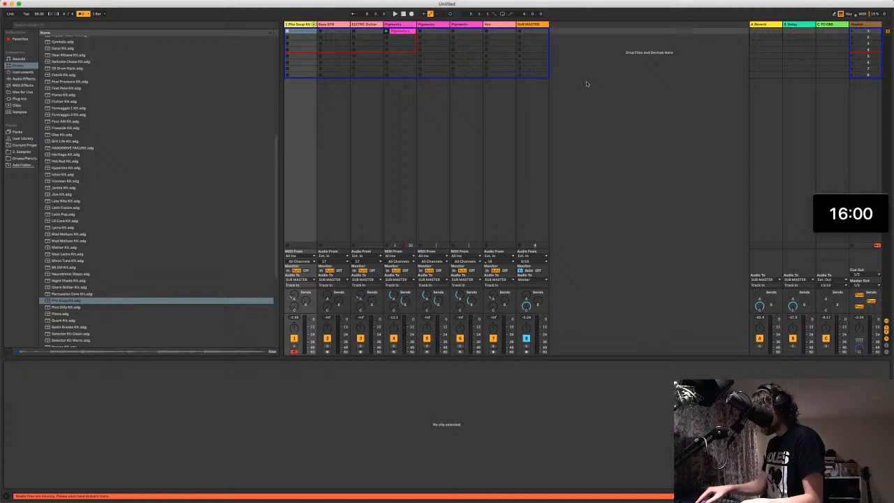
pyautogui.press('Return')
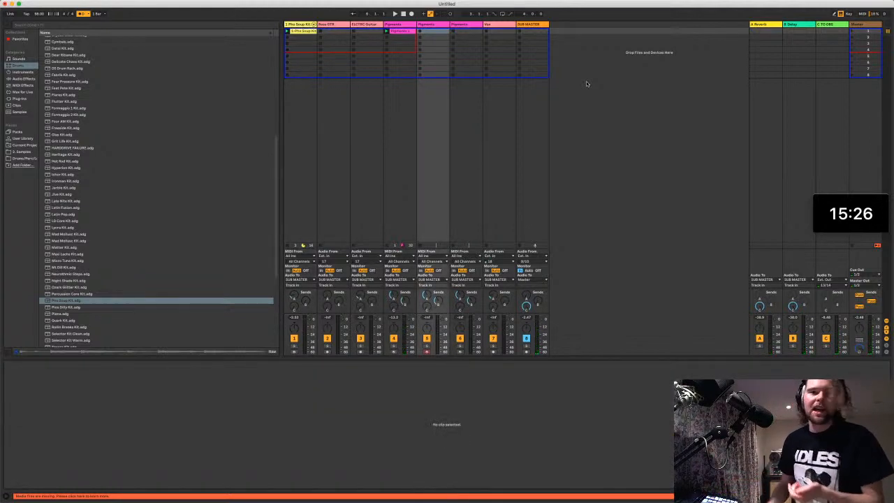
# Step: Show the device chain of the second Pigments track
pyautogui.click(426, 25)
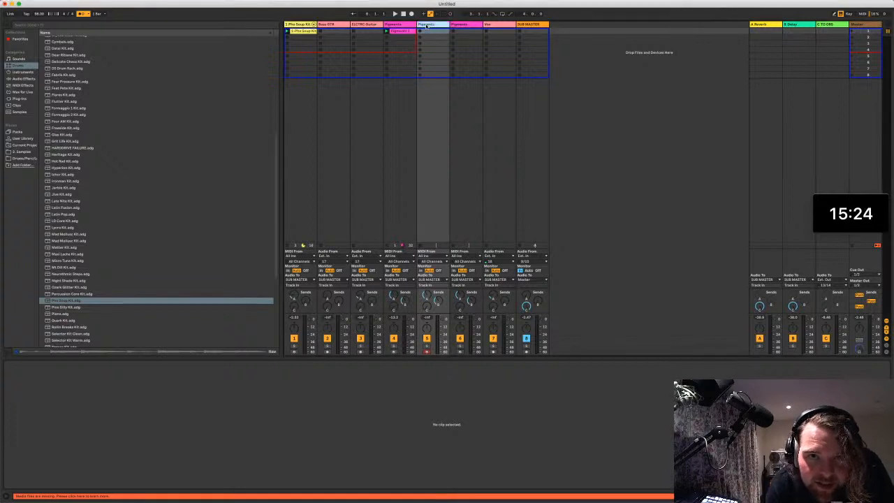
pyautogui.doubleClick(427, 26)
pyautogui.click(428, 33)
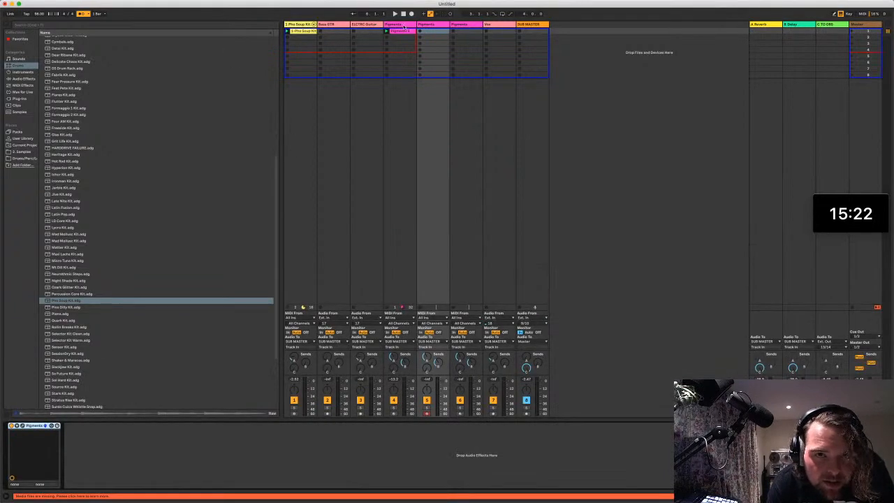
# Step: Open the Pigments synth on the second Pigments track and load the Harsh Digi-logue preset from the Bass category
pyautogui.click(404, 26)
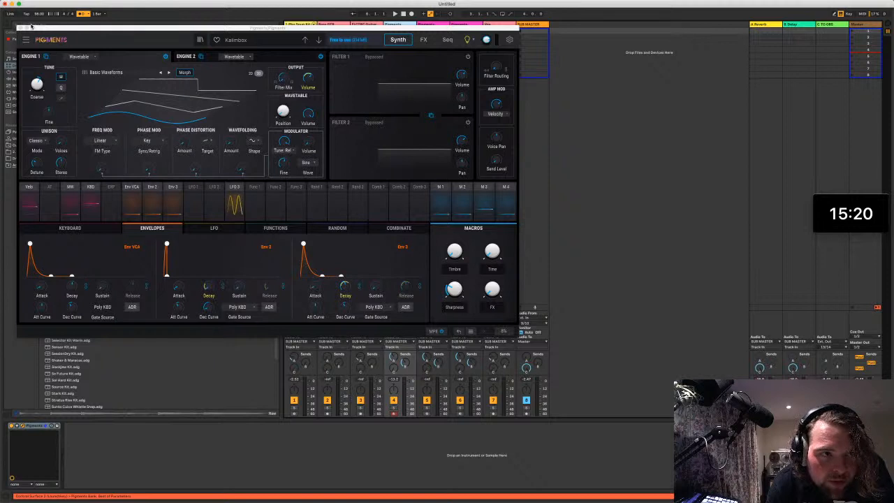
pyautogui.click(420, 25)
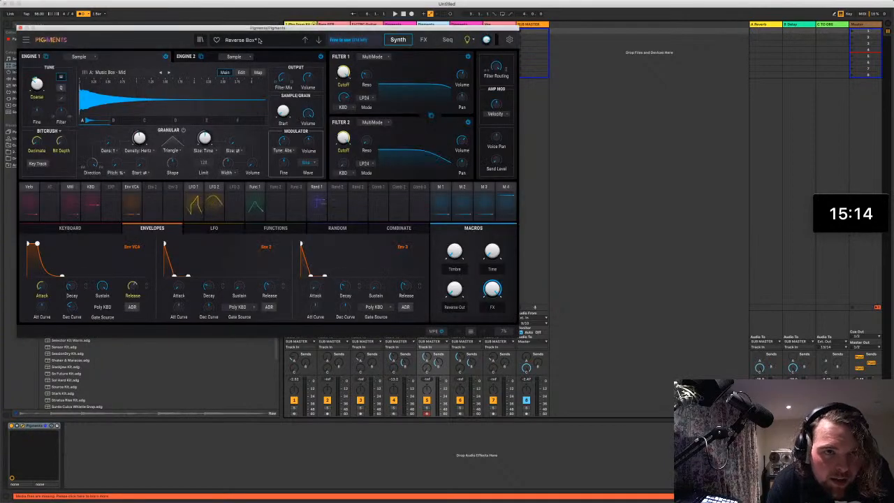
pyautogui.click(257, 41)
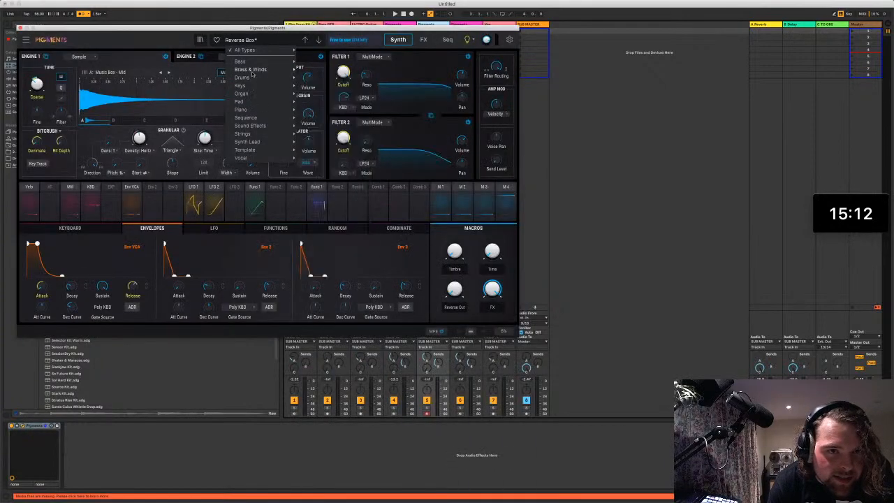
pyautogui.moveTo(240, 61)
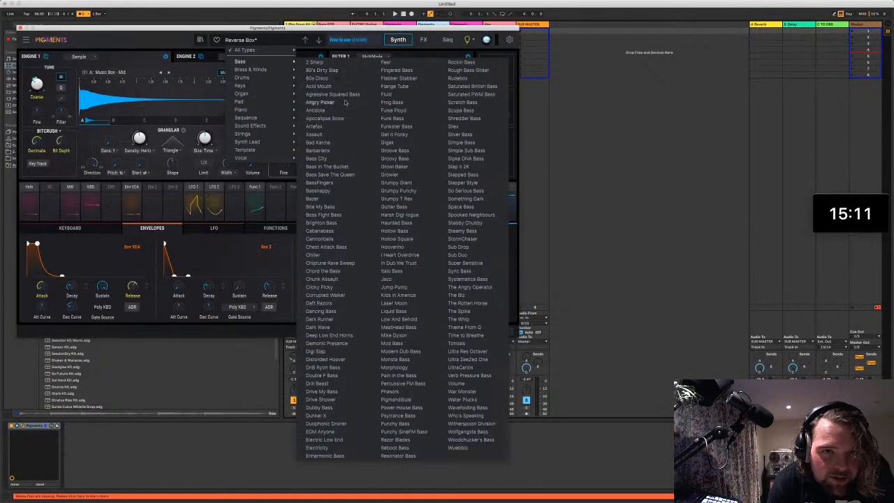
pyautogui.click(398, 214)
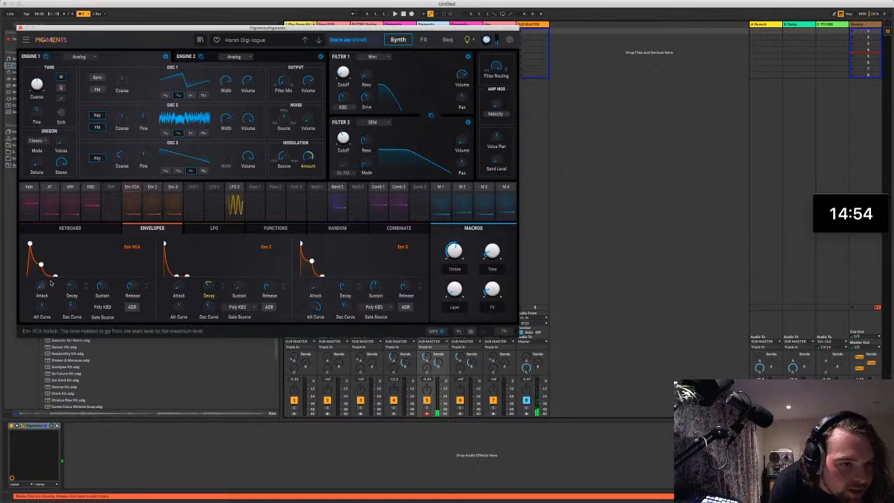
# Step: Lengthen the decay stage of the VCA envelope and record a clip in the second Pigments track's first slot
pyautogui.moveTo(40, 266); pyautogui.dragTo(56, 263)
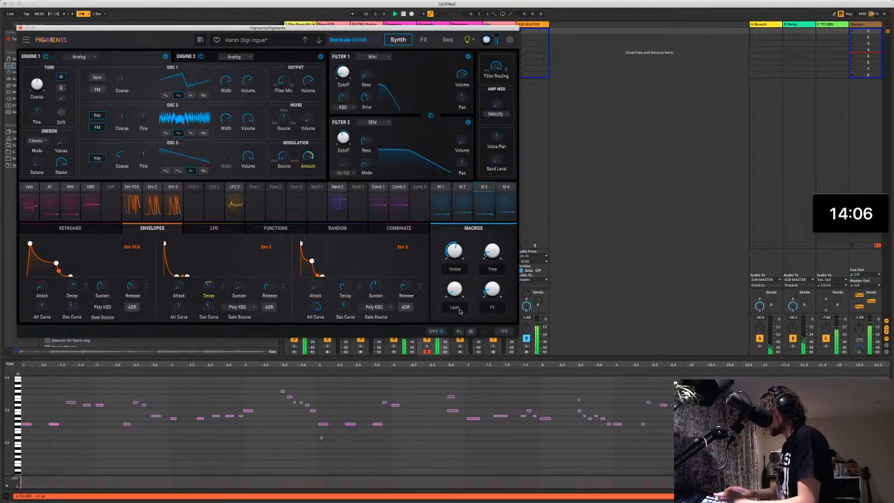
pyautogui.press('space')
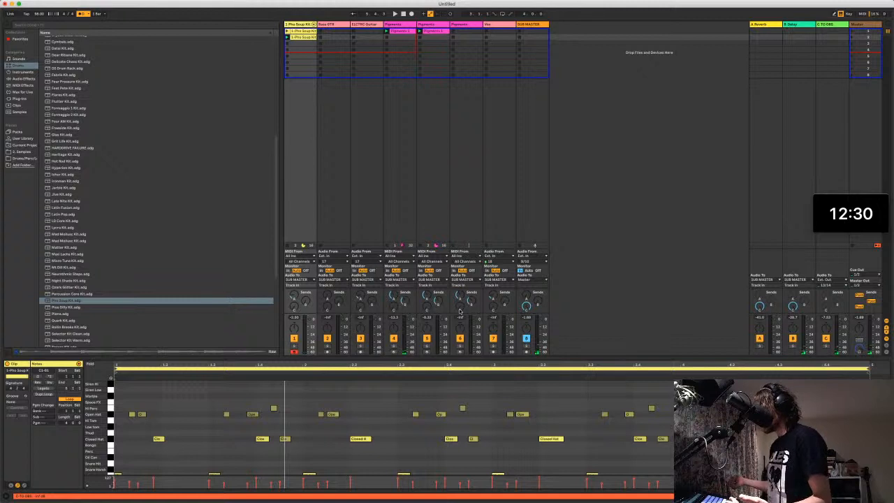
# Step: Record a Kalimbox clip in the first Pigments track's second slot
pyautogui.click(460, 311)
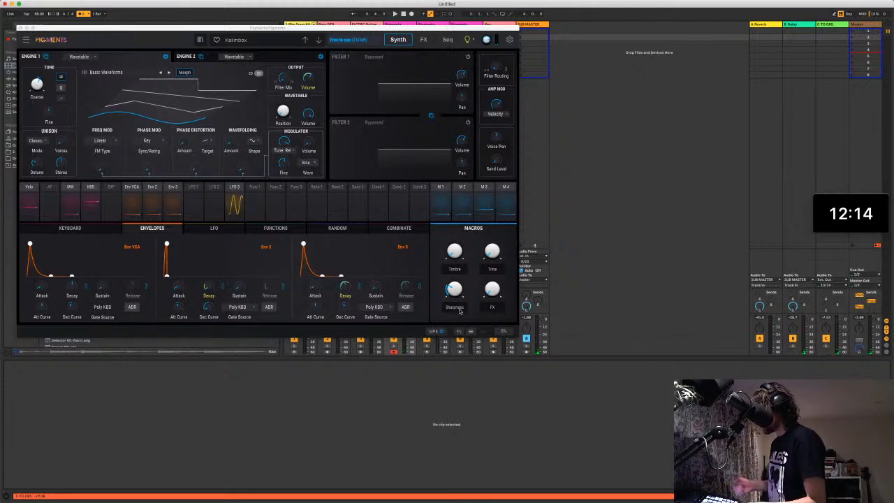
pyautogui.press('space')
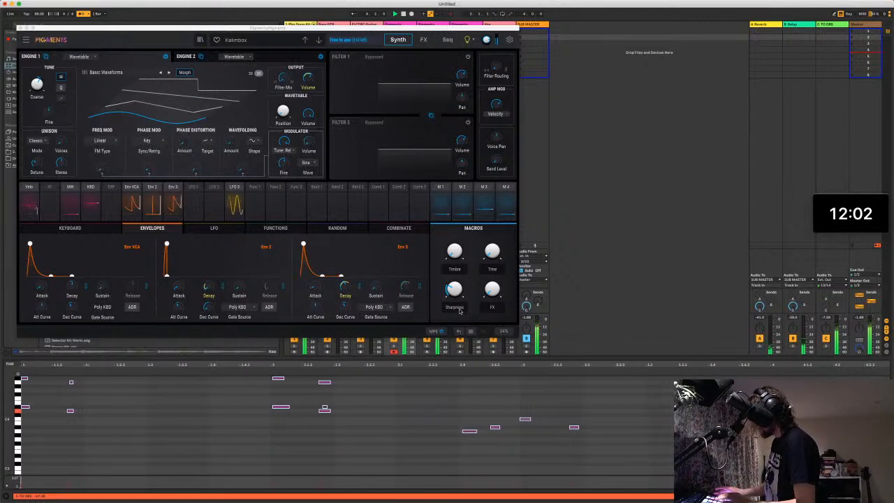
pyautogui.press('space')
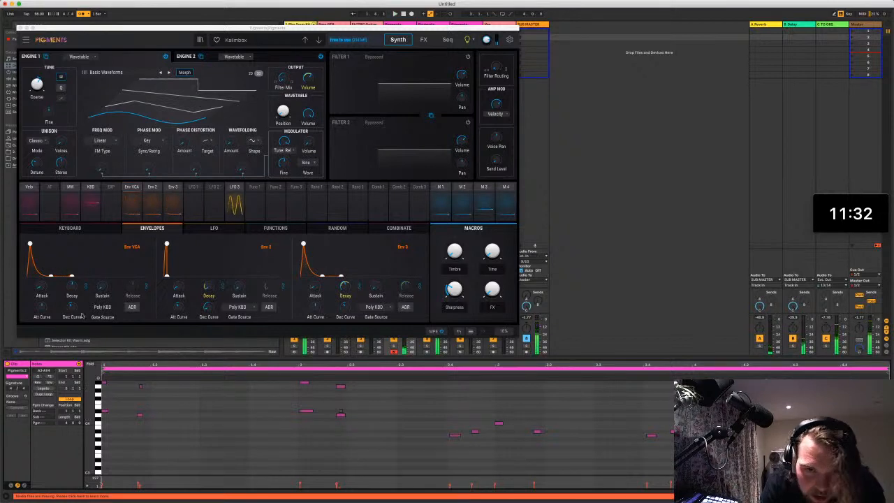
# Step: Close the Pigments plug-in window, select the third Pigments track and show its device chain
pyautogui.moveTo(10, 103)
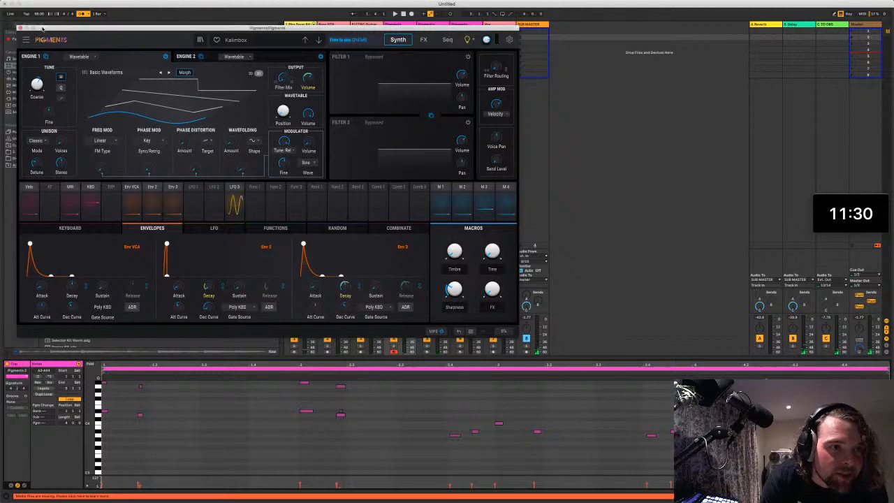
pyautogui.click(426, 26)
pyautogui.click(427, 25)
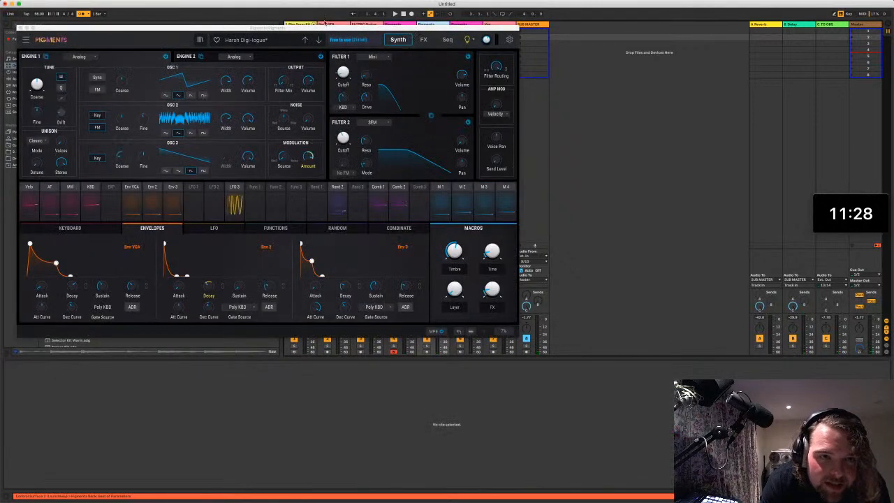
pyautogui.click(19, 28)
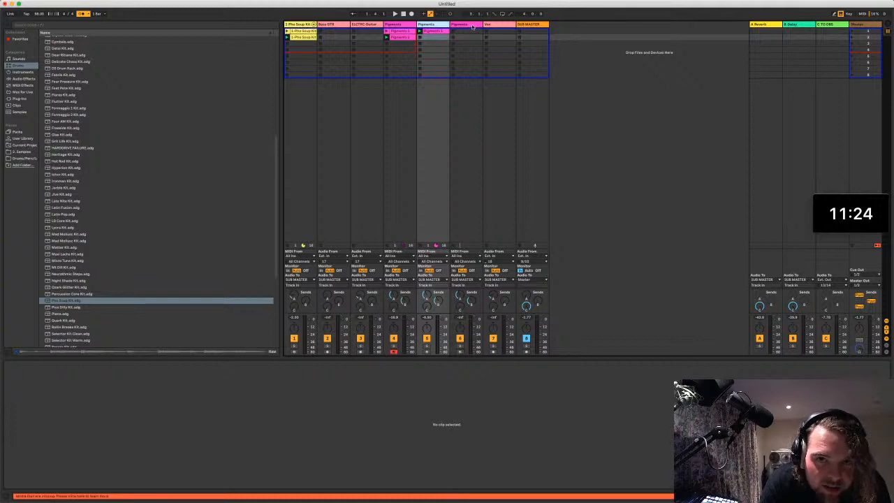
pyautogui.click(472, 26)
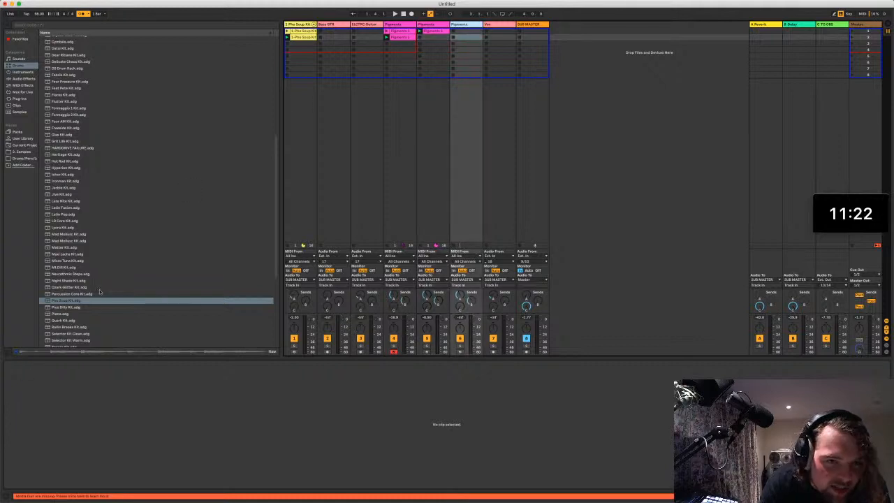
pyautogui.doubleClick(465, 25)
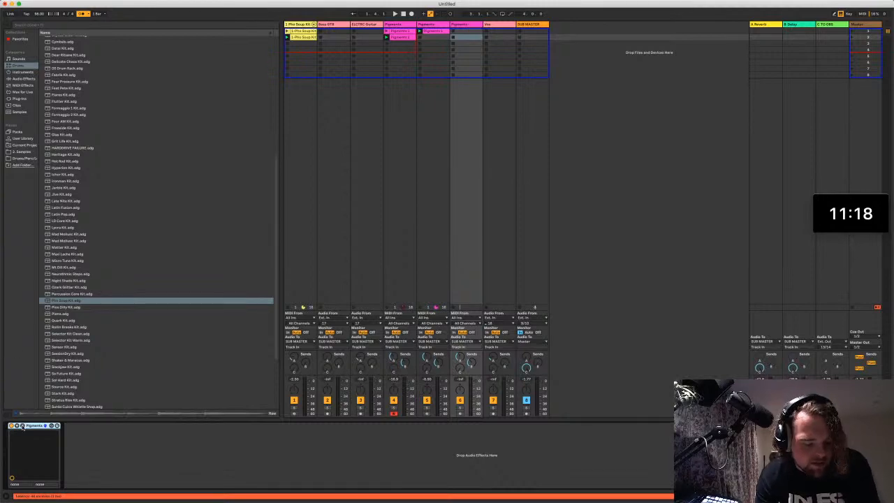
# Step: Check OBS Studio, return to Ableton Live and load the Agressive Squared Bass preset in the third Pigments track's synth
pyautogui.press('super+Tab')
pyautogui.press('super+Tab')
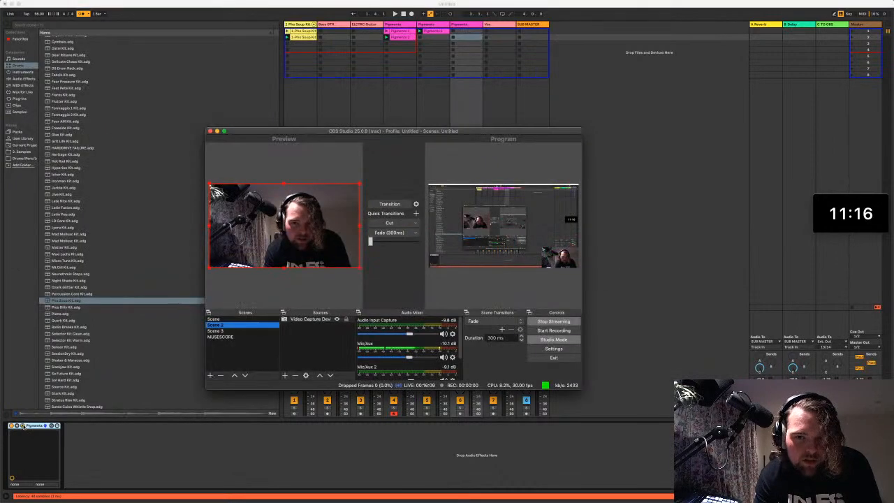
pyautogui.click(23, 425)
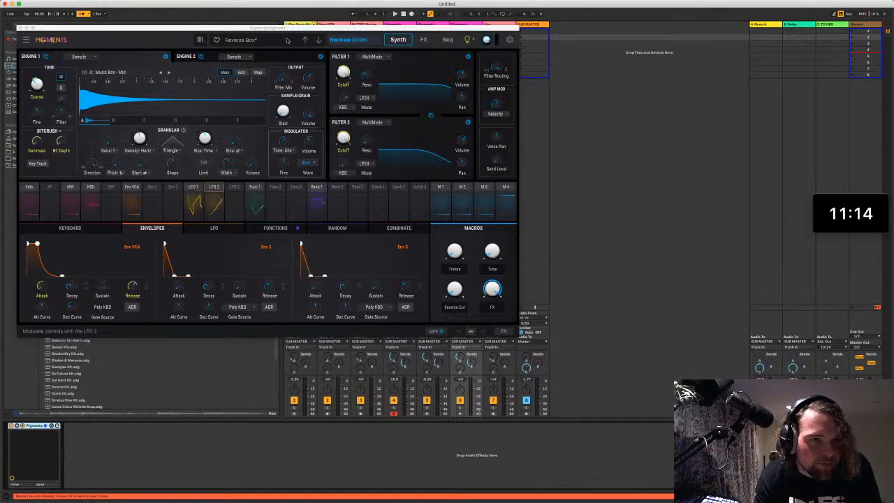
pyautogui.click(248, 40)
pyautogui.moveTo(259, 64)
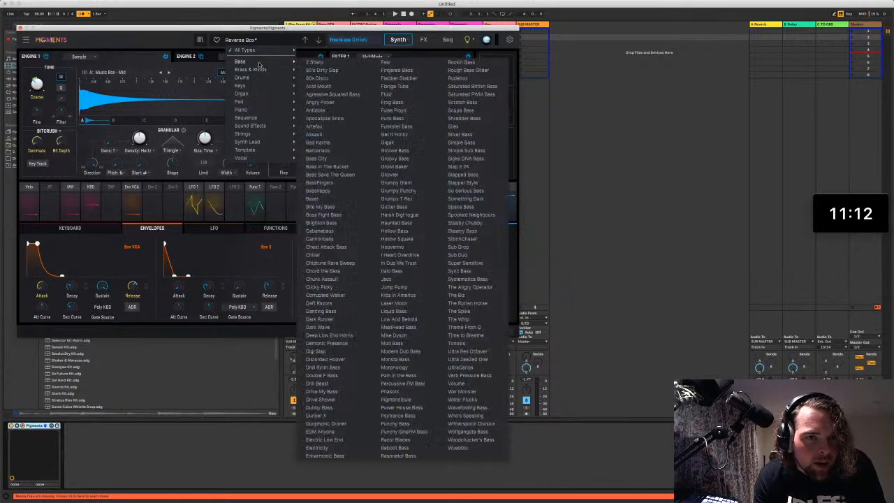
pyautogui.click(333, 96)
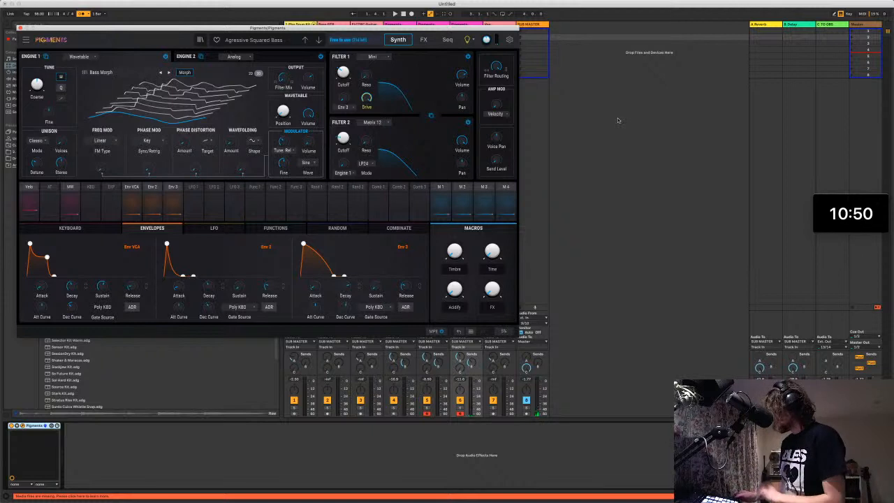
# Step: Record bass clips in the second slots of the second and third Pigments tracks, shortening the time selection in the note editor
pyautogui.press('space')
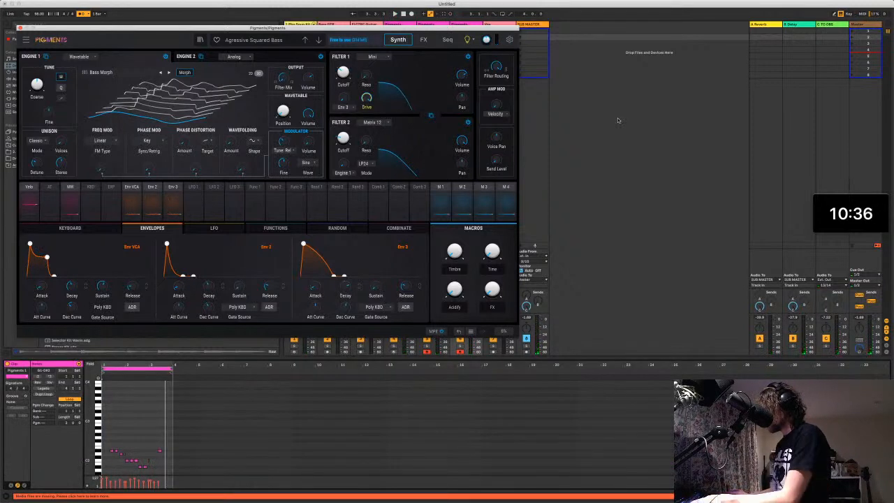
pyautogui.press('super+a')
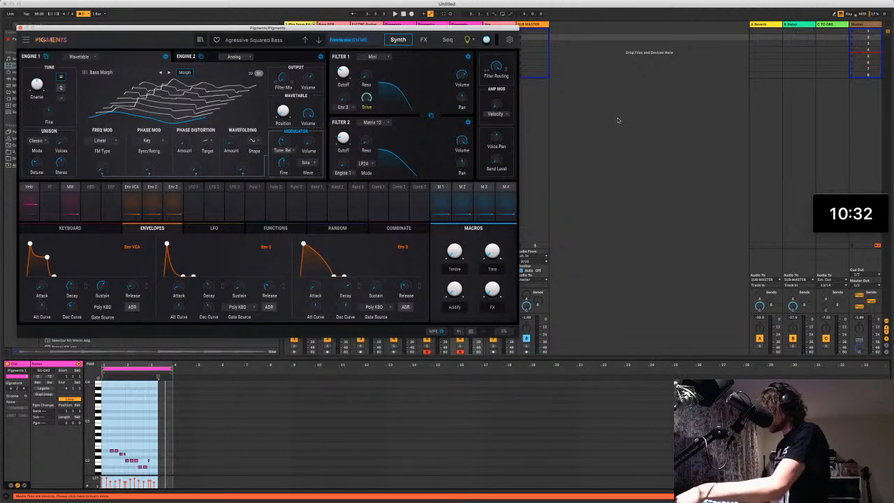
pyautogui.hotkey('shift', 'Left')
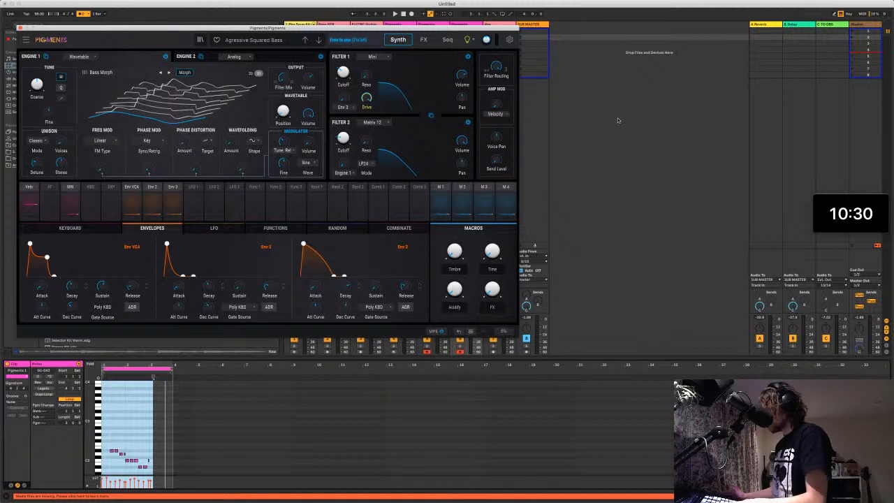
pyautogui.press('space')
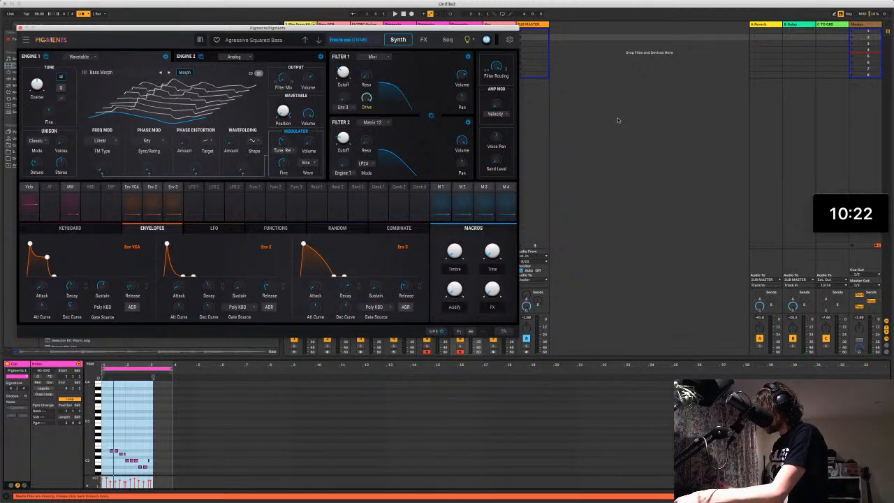
pyautogui.click(618, 120)
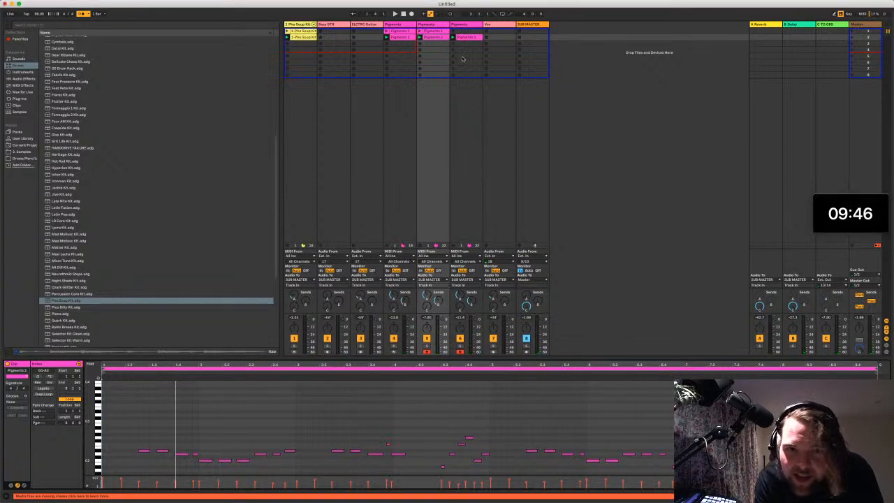
# Step: Duplicate the Pho Soup Kit drum track and delete the clips from the copy
pyautogui.click(366, 36)
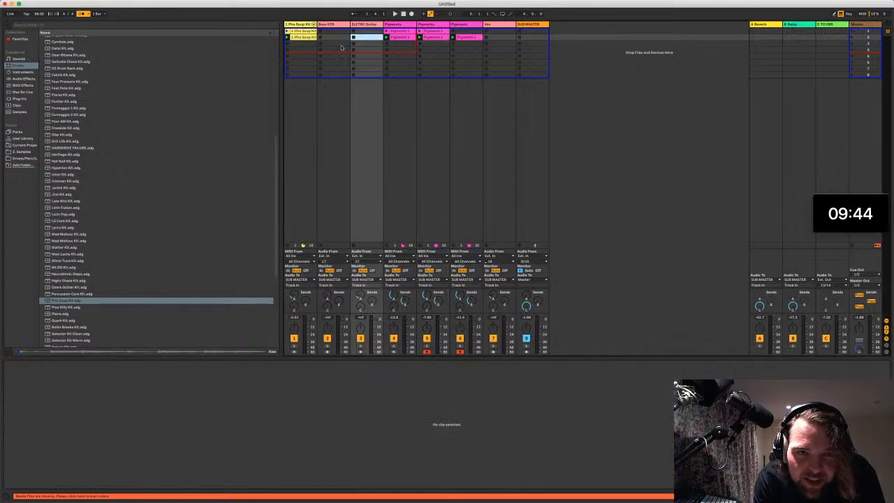
pyautogui.click(315, 32)
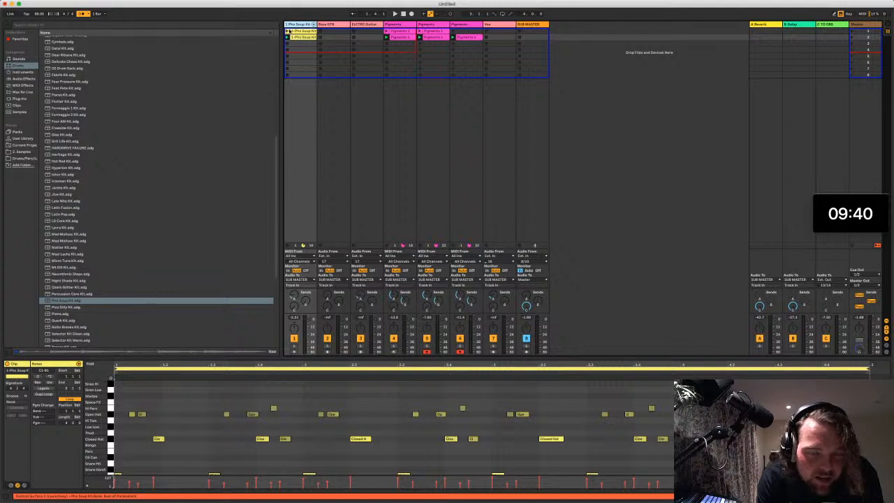
pyautogui.press('super+d')
pyautogui.click(335, 38)
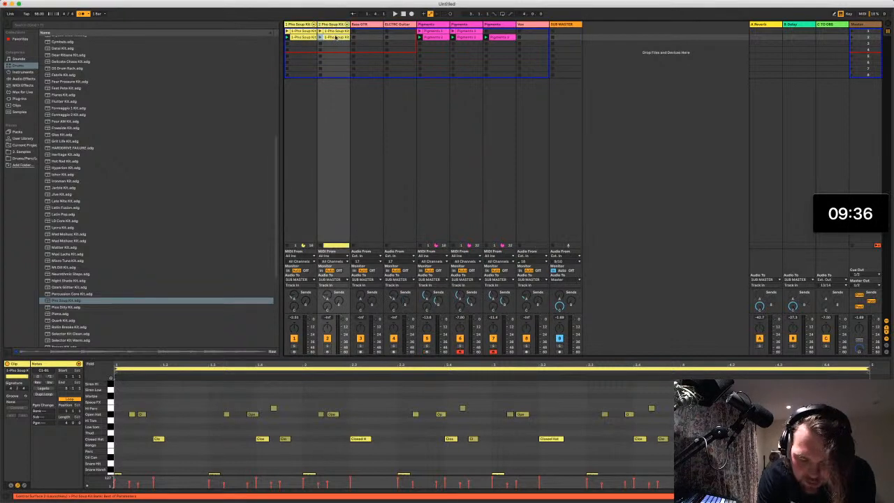
pyautogui.press('Delete')
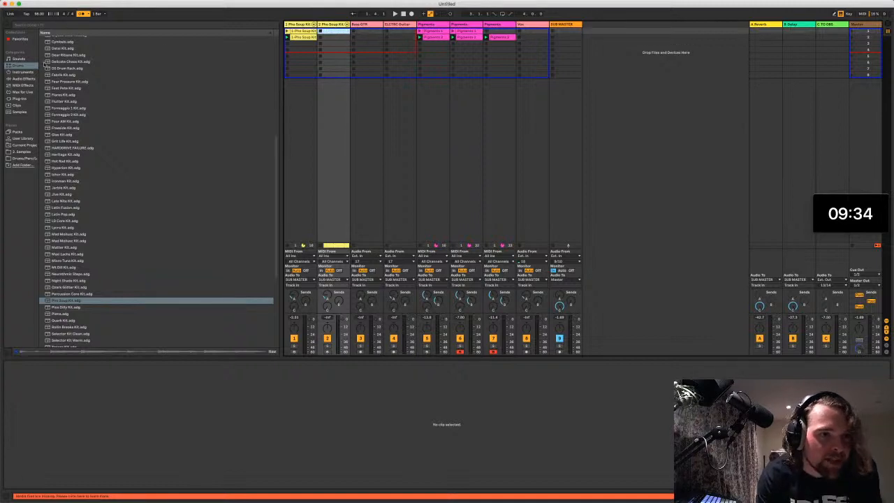
# Step: Audition drum kits in the browser, including Late Nite Kit, Stratus Rise Kit, Santa Cuica Whistle Snap and Mt Dill Kit
pyautogui.click(118, 162)
pyautogui.click(79, 201)
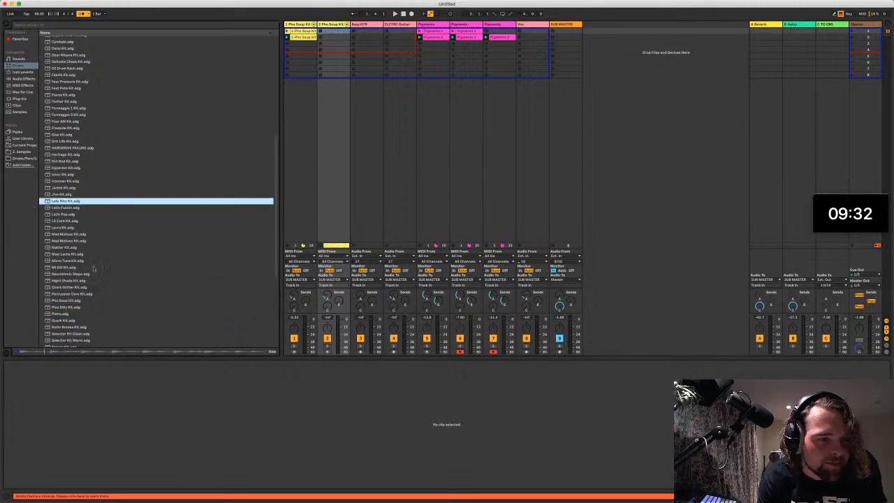
pyautogui.scroll(-3, 94, 265)
pyautogui.click(96, 259)
pyautogui.click(114, 319)
pyautogui.click(120, 338)
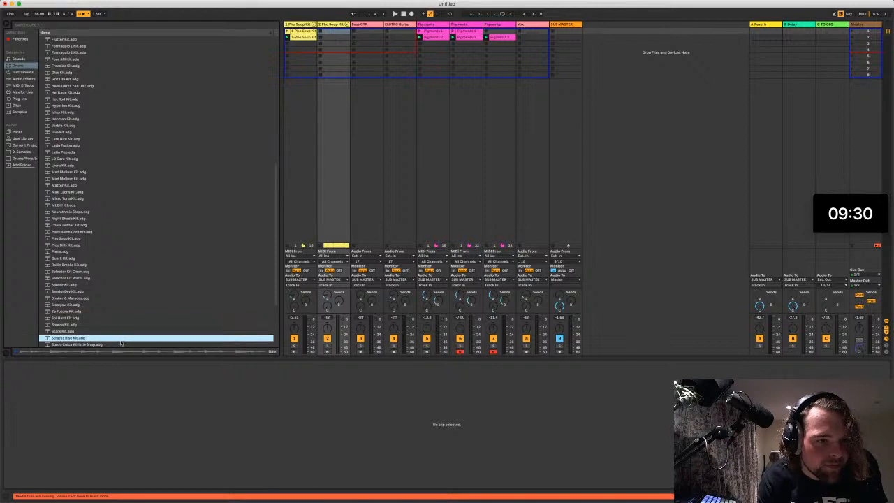
pyautogui.click(119, 345)
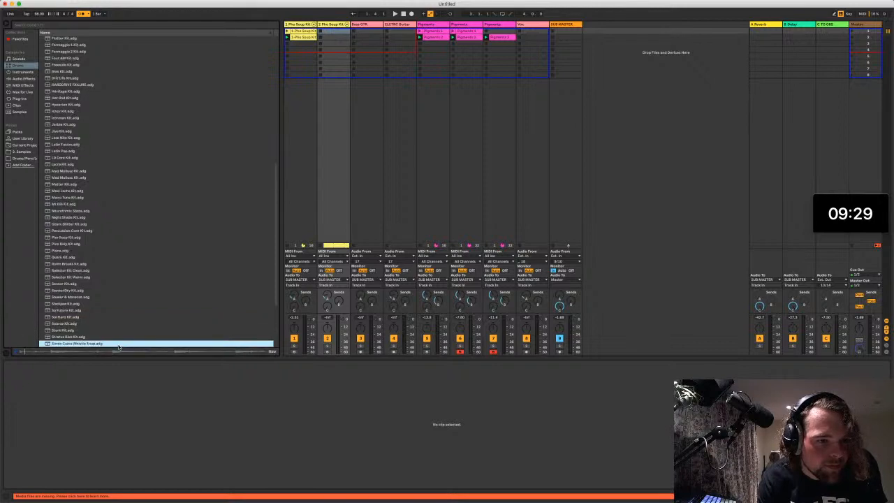
pyautogui.click(84, 291)
pyautogui.click(78, 224)
pyautogui.click(84, 264)
pyautogui.moveTo(87, 151); pyautogui.dragTo(49, 156)
pyautogui.moveTo(100, 204); pyautogui.dragTo(252, 38)
pyautogui.moveTo(510, 183); pyautogui.dragTo(61, 204)
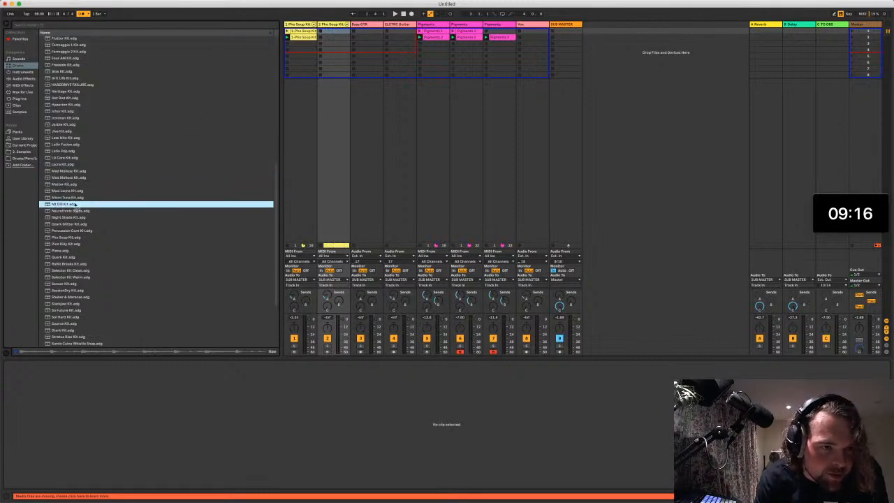
# Step: Replace the Pho Soup Kit on the duplicated drum track with the Mt Dill Kit and play the clips
pyautogui.doubleClick(343, 25)
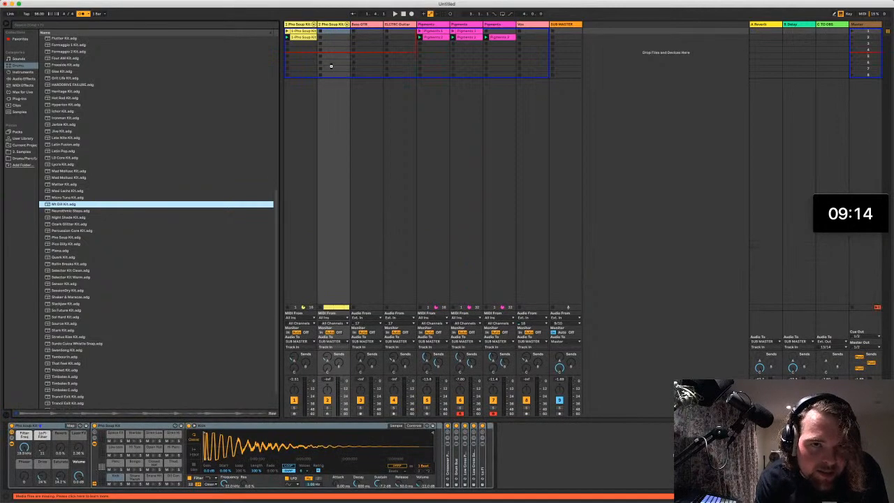
pyautogui.moveTo(333, 31); pyautogui.dragTo(333, 29)
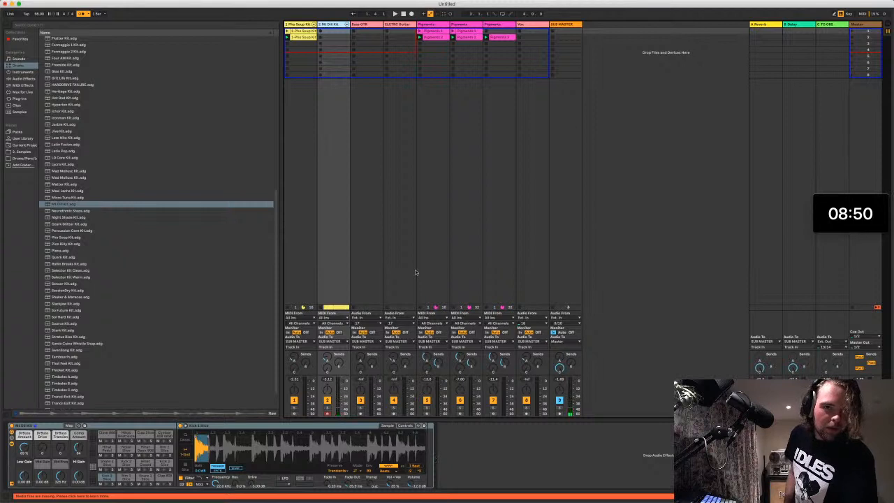
pyautogui.press('space')
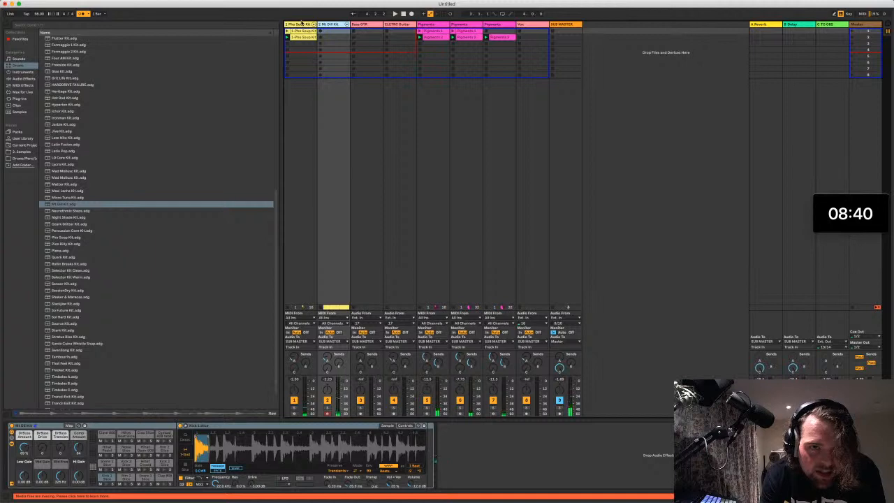
# Step: Select the Pho Soup Kit track and capture the playing drum and Pigments clips into a new scene
pyautogui.click(300, 24)
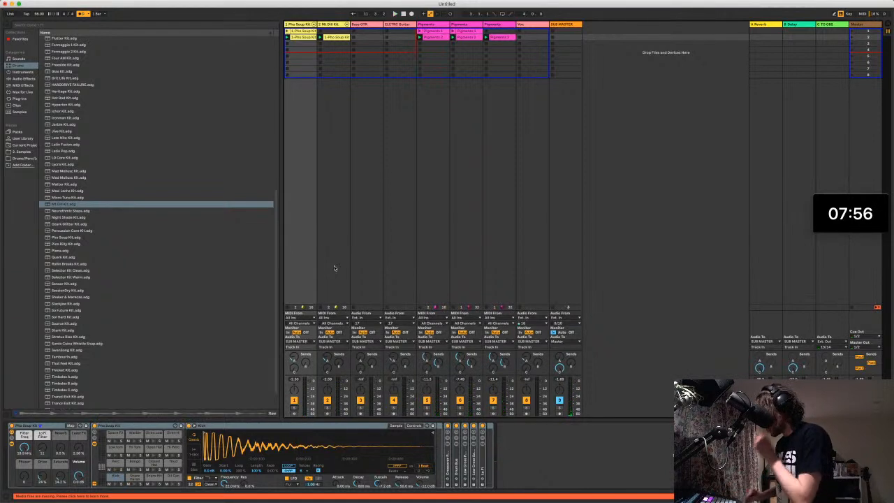
pyautogui.press('super+shift+i')
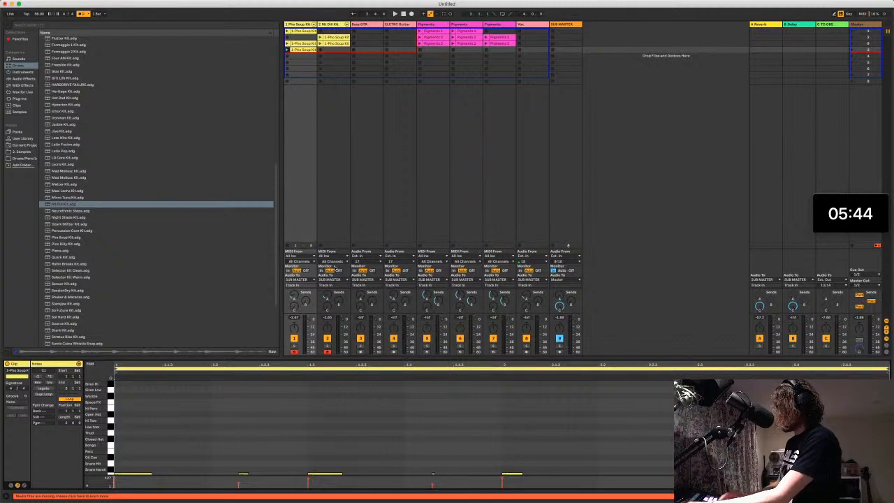
pyautogui.press('Delete')
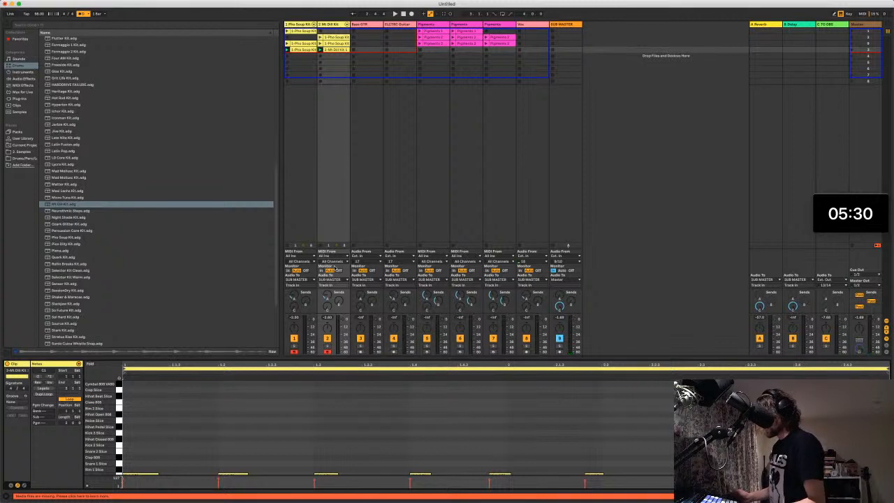
pyautogui.press('space')
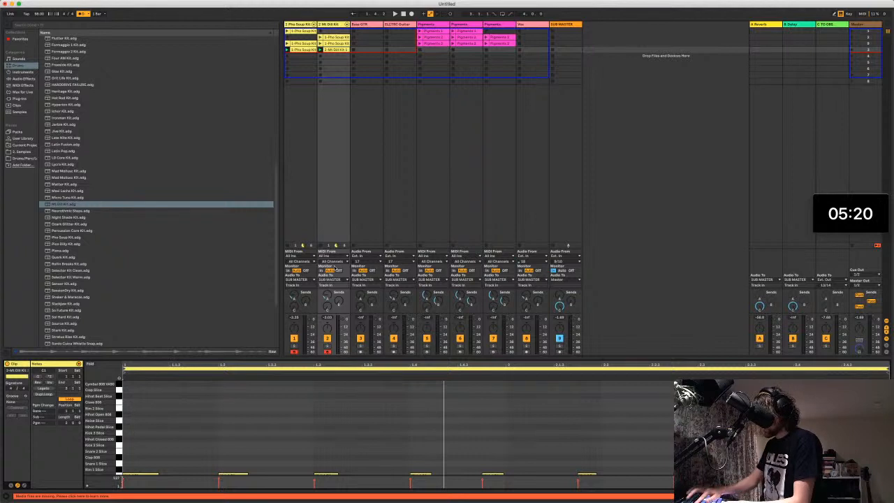
pyautogui.press('Left')
pyautogui.press('super+u')
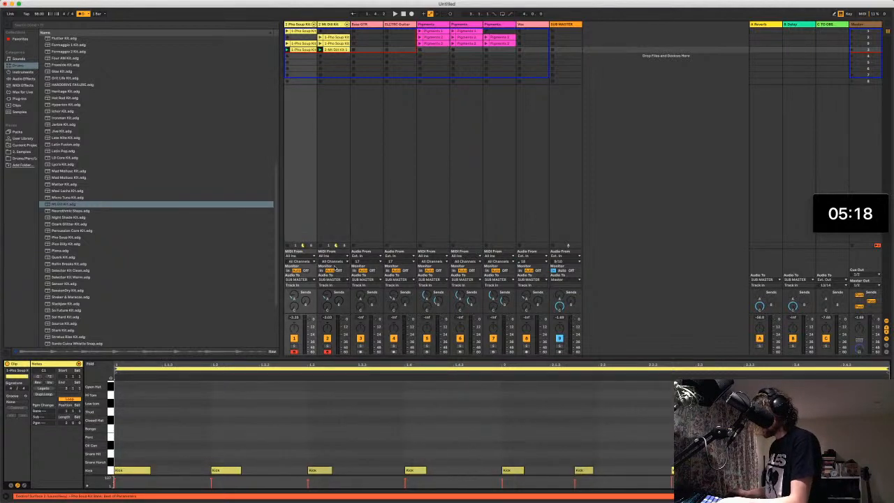
pyautogui.press('space')
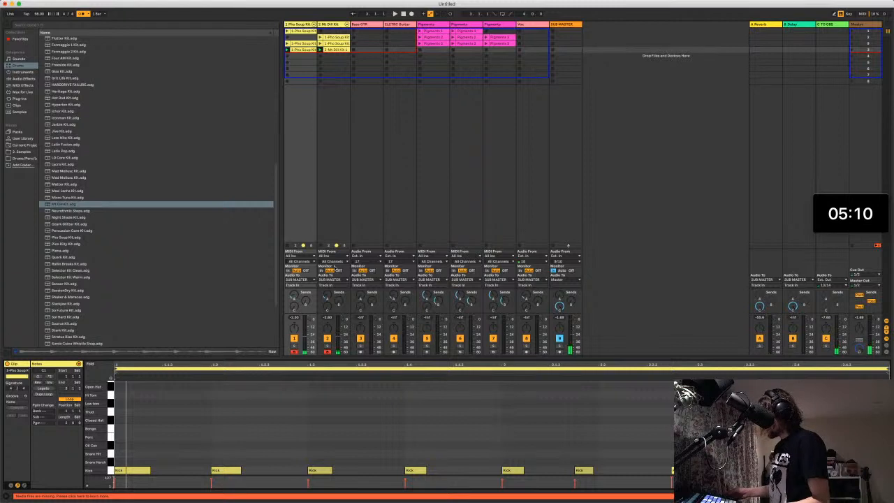
pyautogui.click(335, 268)
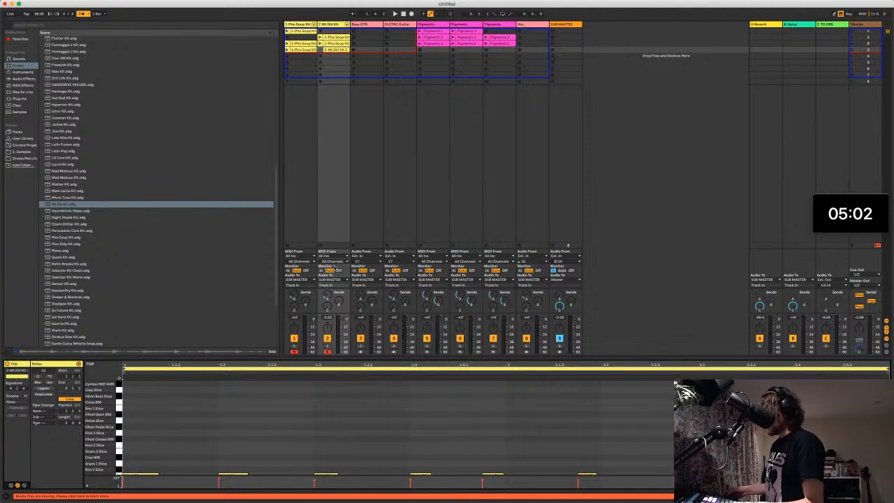
pyautogui.press('Delete')
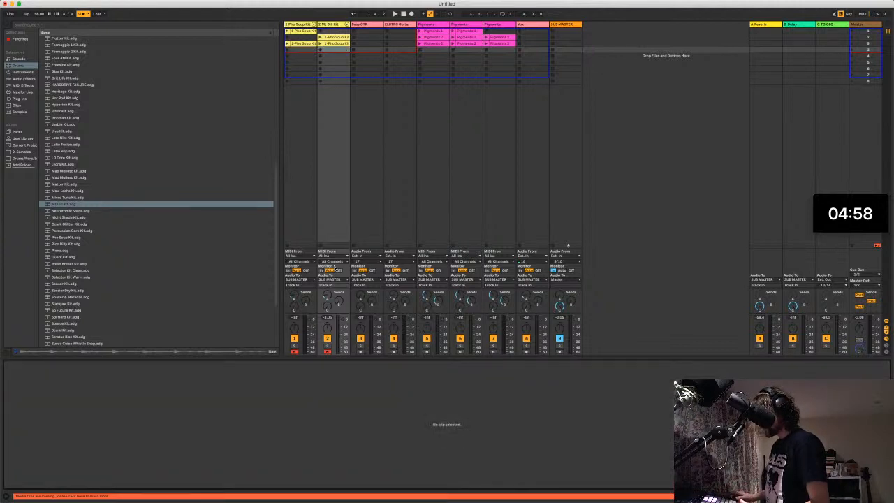
# Step: Record a kick pattern in the Pho Soup Kit track's fourth slot and copy the clip to the Mt Dill Kit track
pyautogui.press('Left')
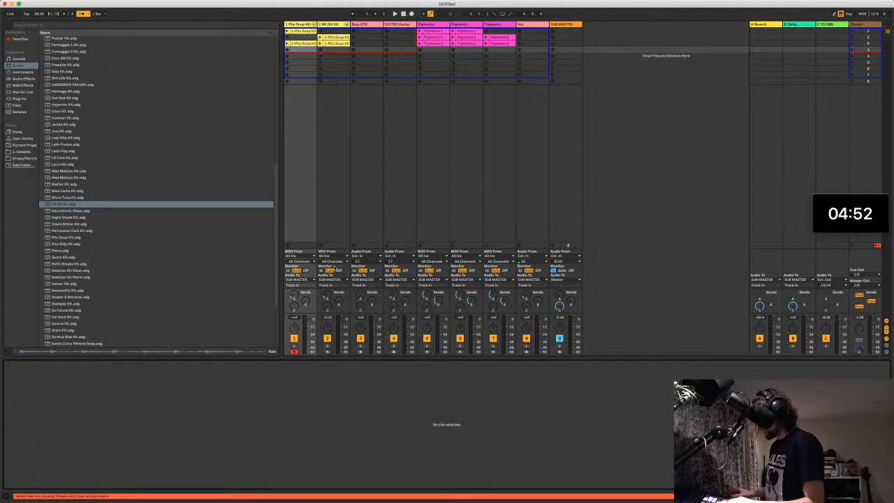
pyautogui.press('Return')
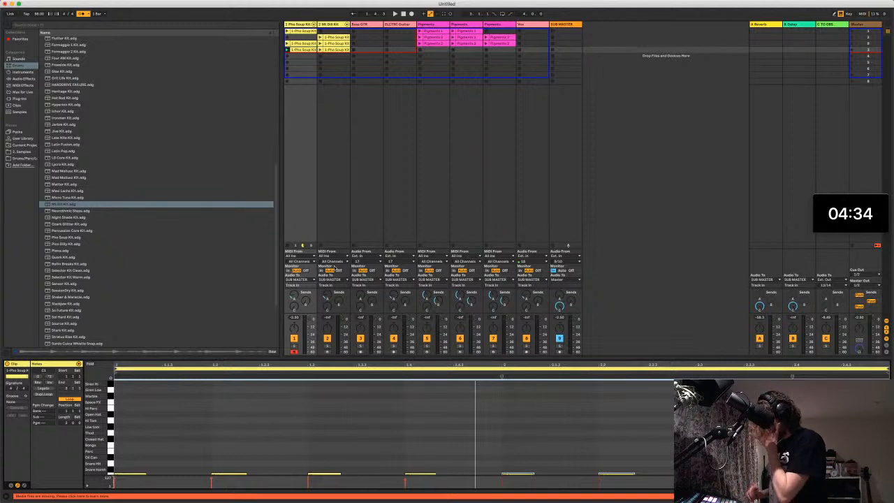
pyautogui.press('space')
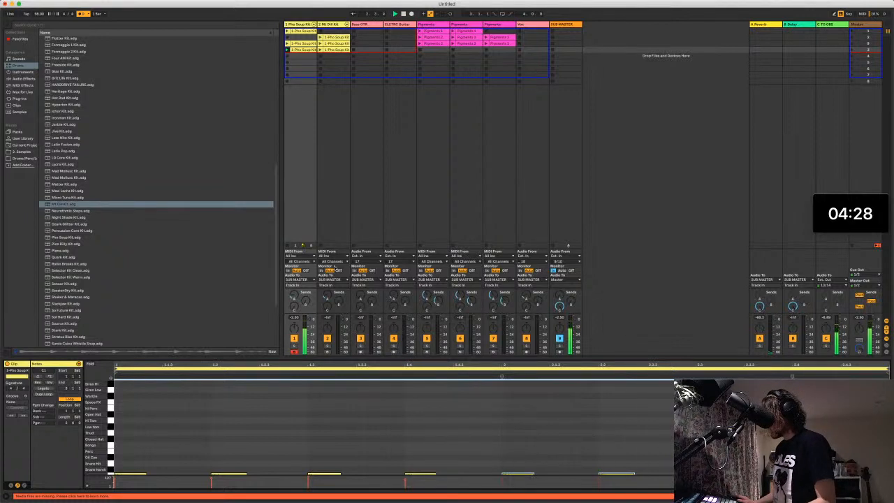
pyautogui.click(334, 267)
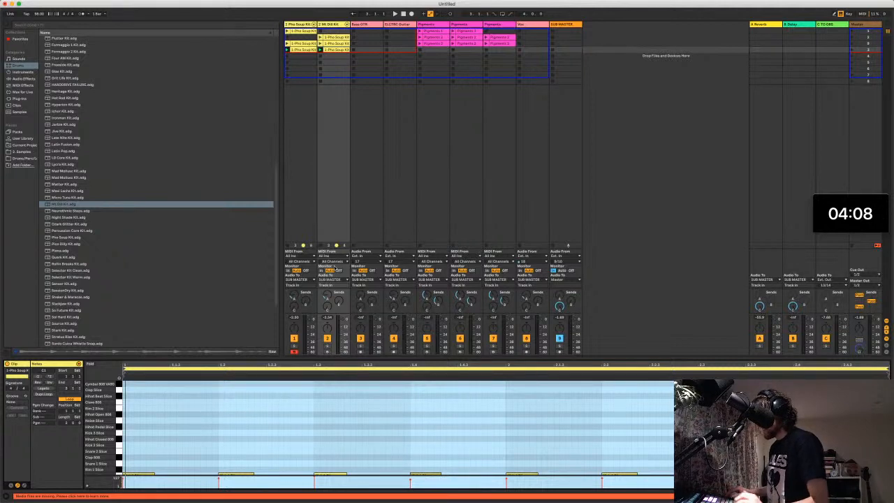
# Step: Capture the kick clips into a new scene with added snares, and record a bass clip there on the second Pigments track
pyautogui.press('super+shift+i')
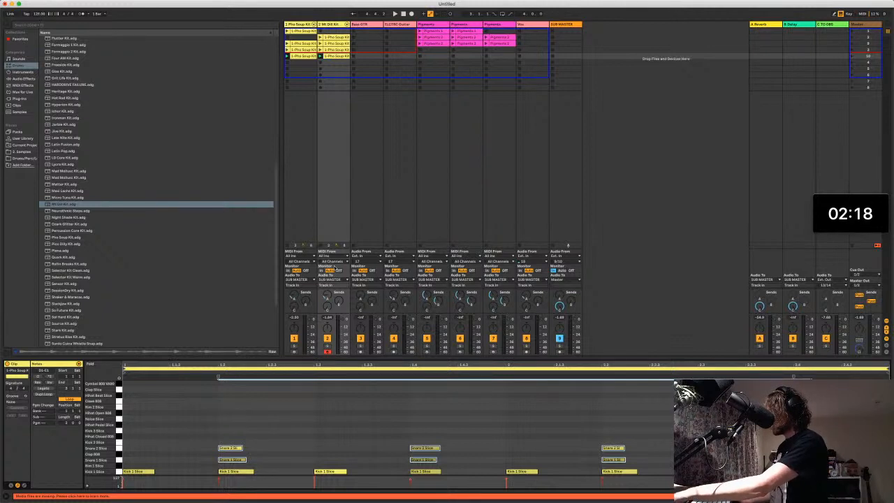
pyautogui.press('space')
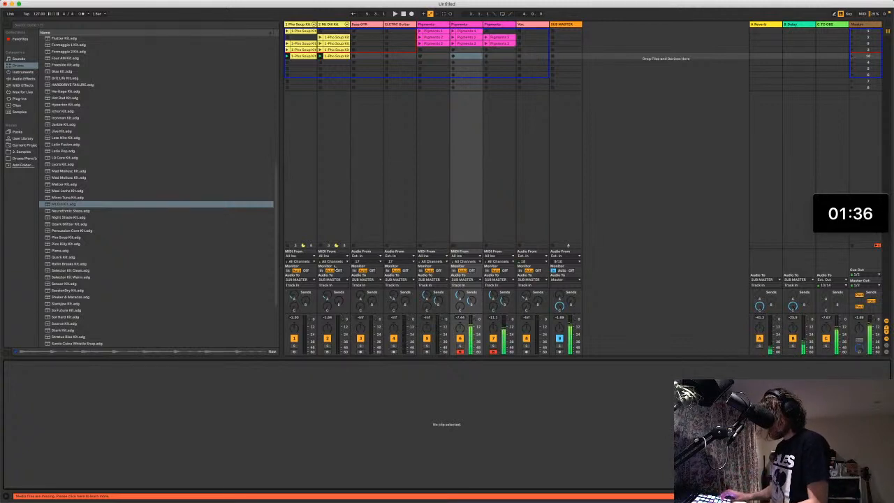
pyautogui.press('Return')
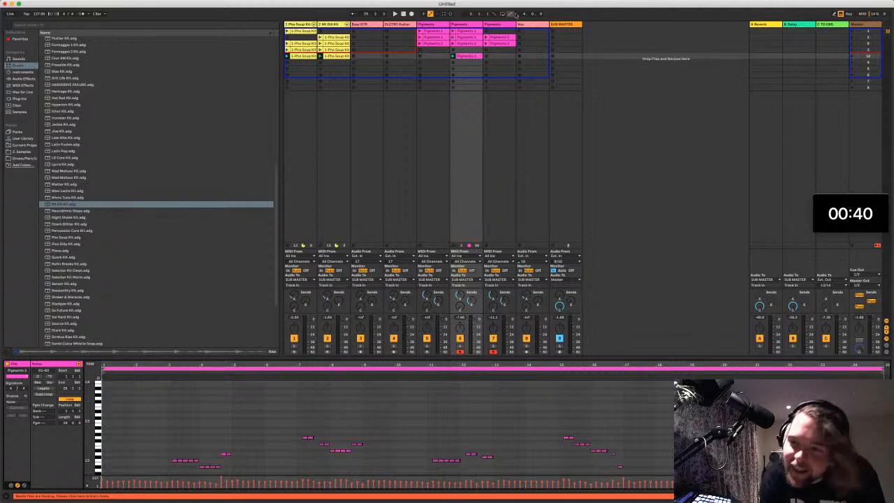
# Step: Pause the countdown timer, and stop playback and all clips by launching the empty scene 4
pyautogui.click(817, 227)
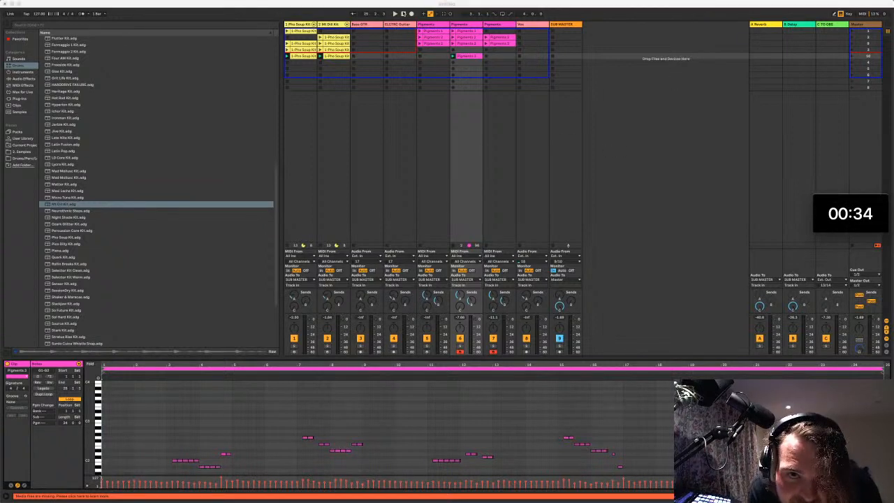
pyautogui.click(402, 14)
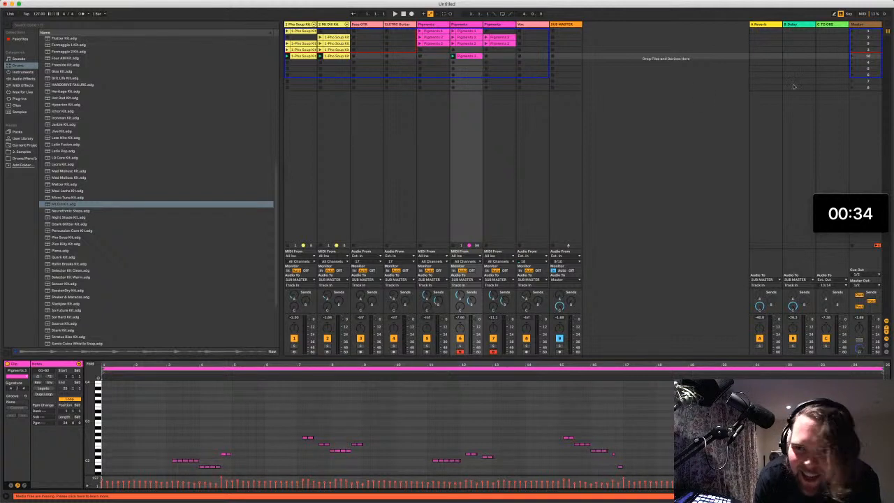
pyautogui.click(852, 64)
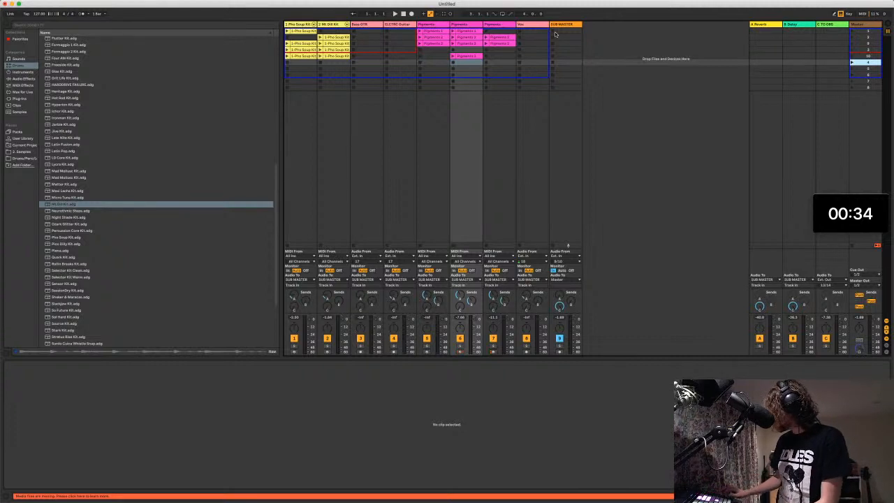
# Step: Record a live performance of the scenes into the arrangement, using the Pigments Agressive Squared Bass synth, and display it in Arrangement View
pyautogui.press('F9')
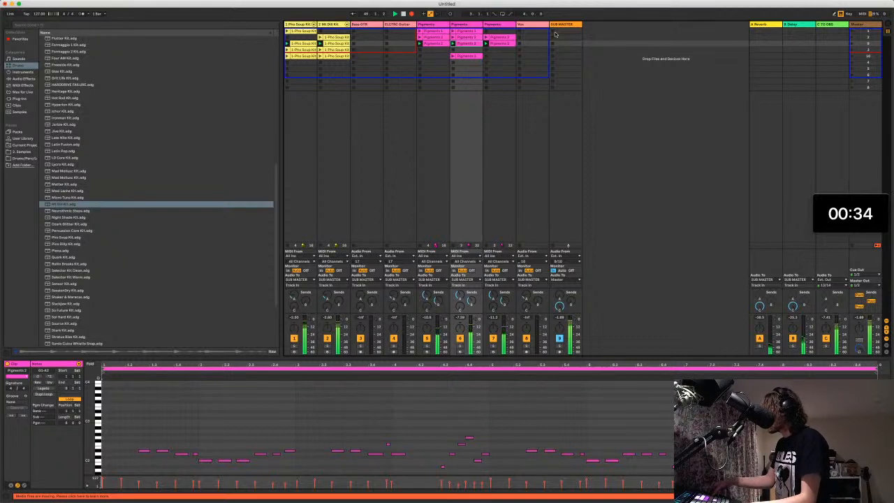
pyautogui.press('Up')
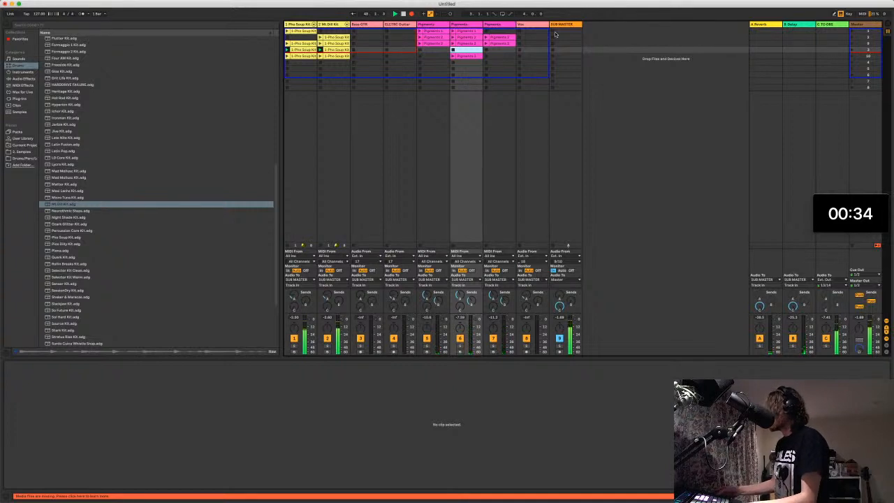
pyautogui.press('Down')
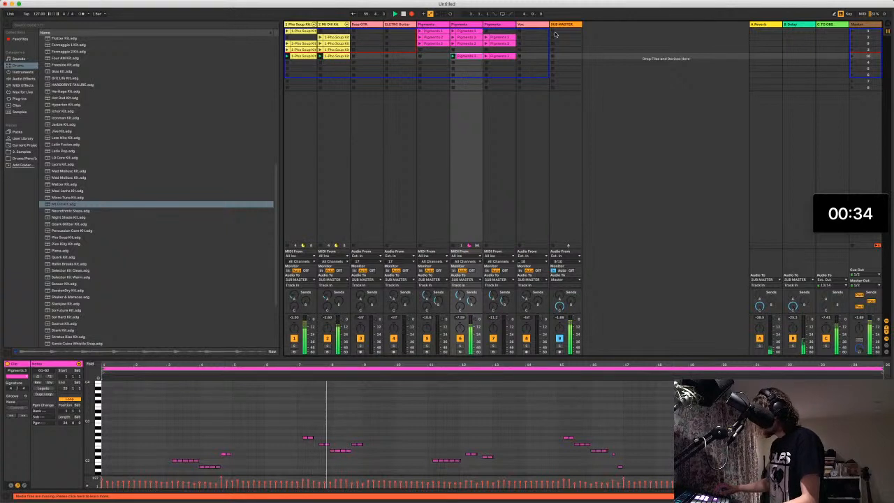
pyautogui.press('super+alt+p')
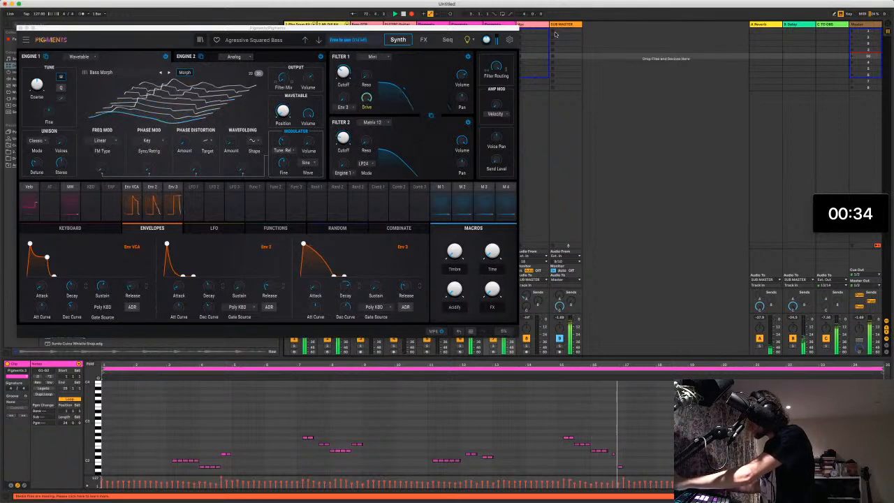
pyautogui.click(555, 34)
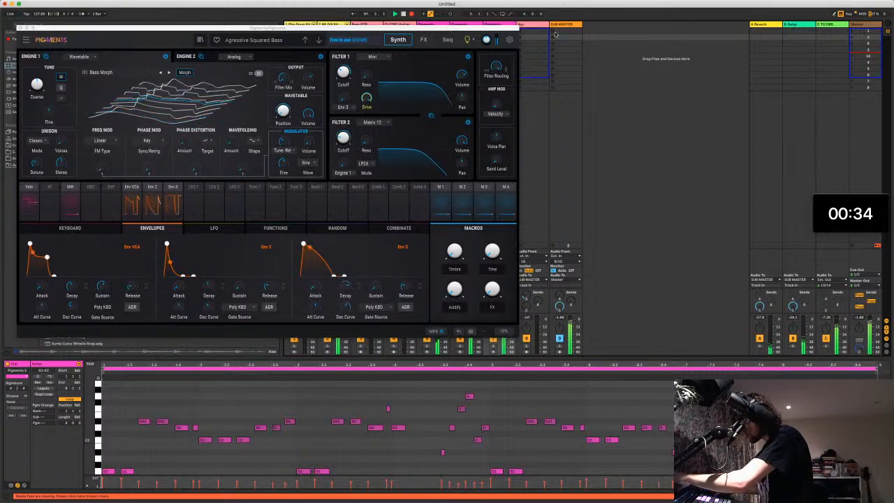
pyautogui.click(555, 34)
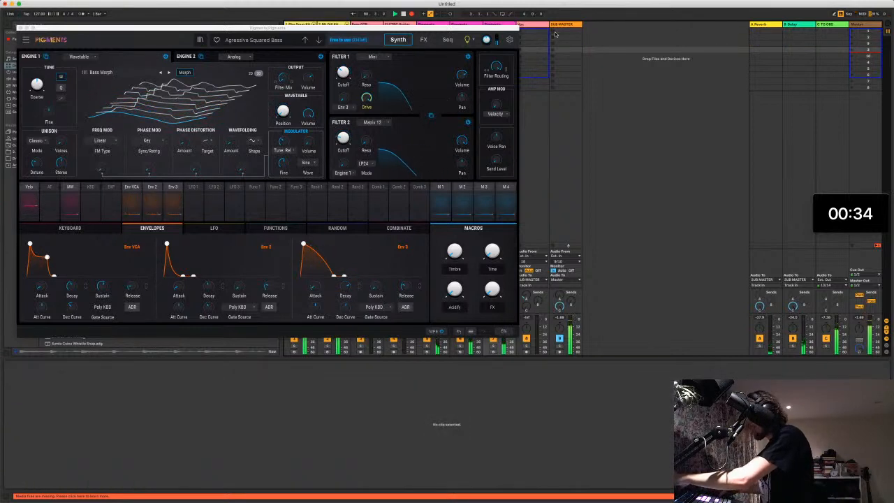
pyautogui.press('Down')
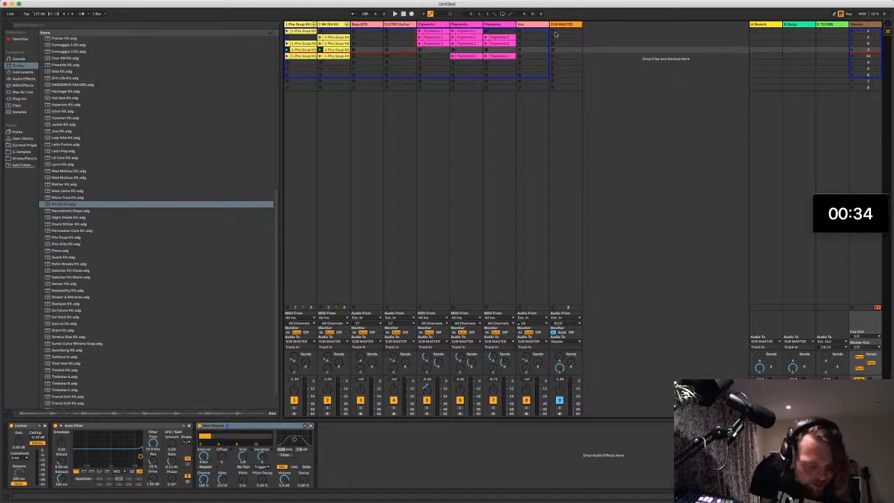
pyautogui.press('Tab')
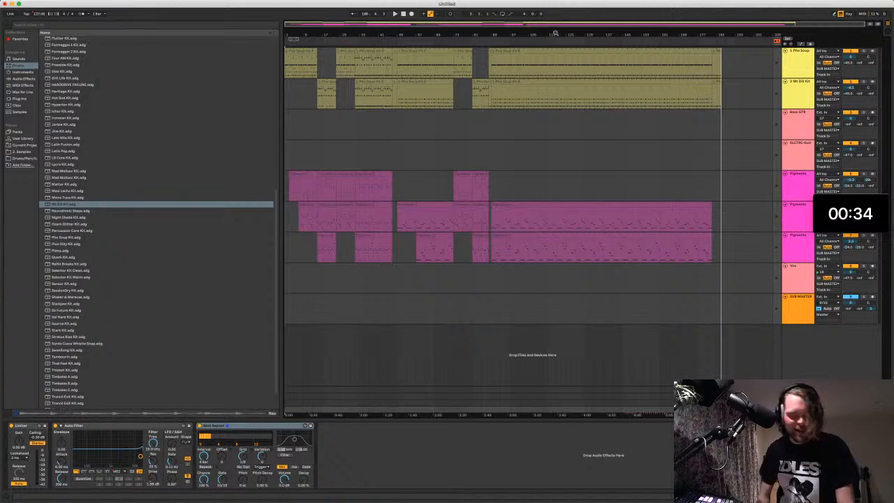
# Step: Switch to Chrome and end the YouTube live stream, confirming that it should stop
pyautogui.press('super+Tab')
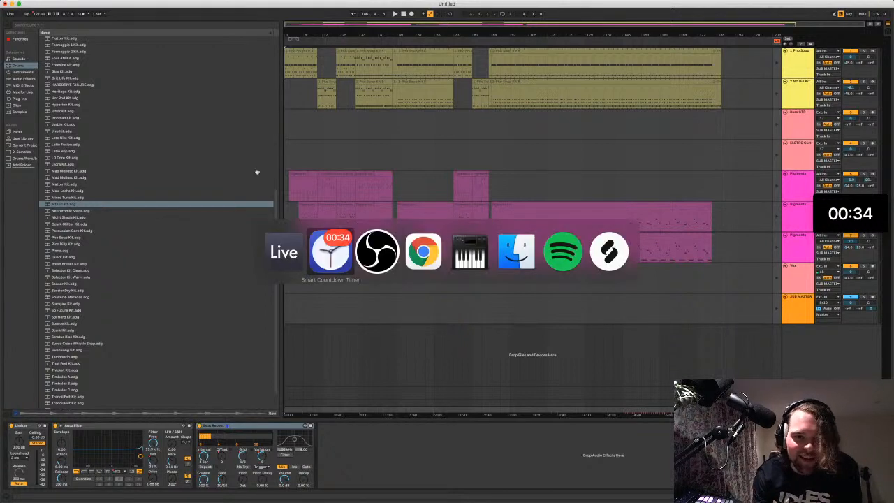
pyautogui.click(424, 269)
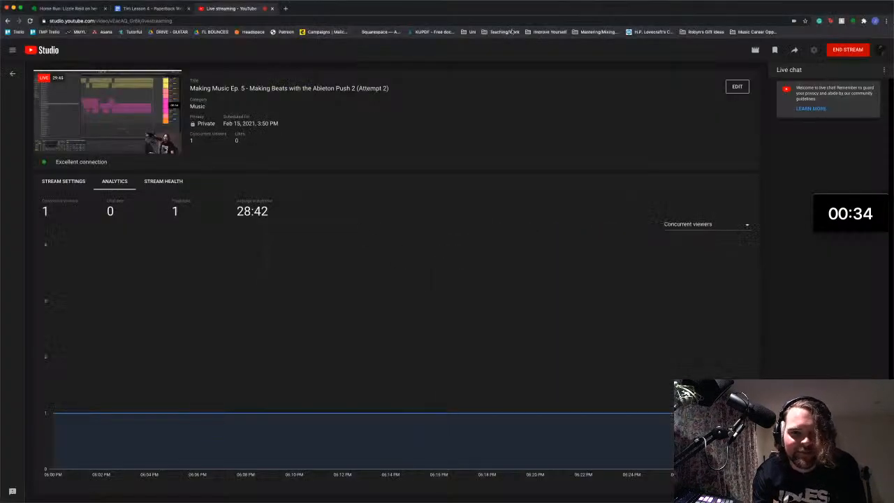
pyautogui.click(852, 52)
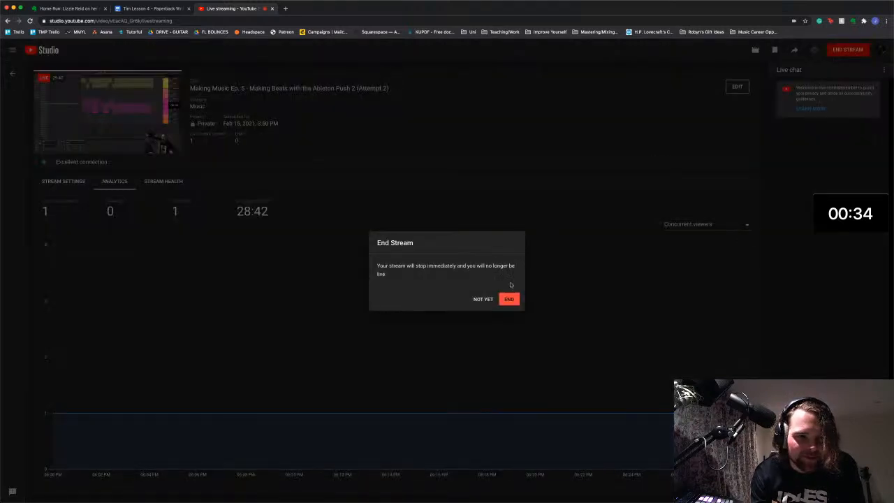
pyautogui.click(510, 300)
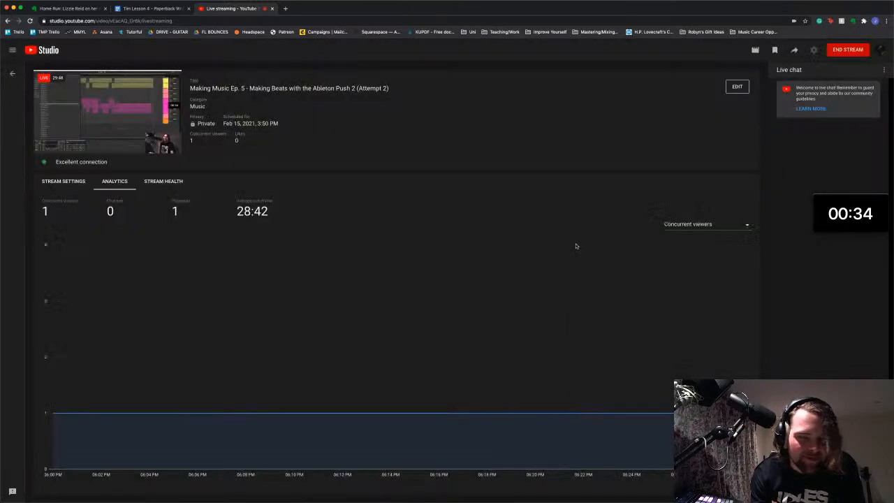